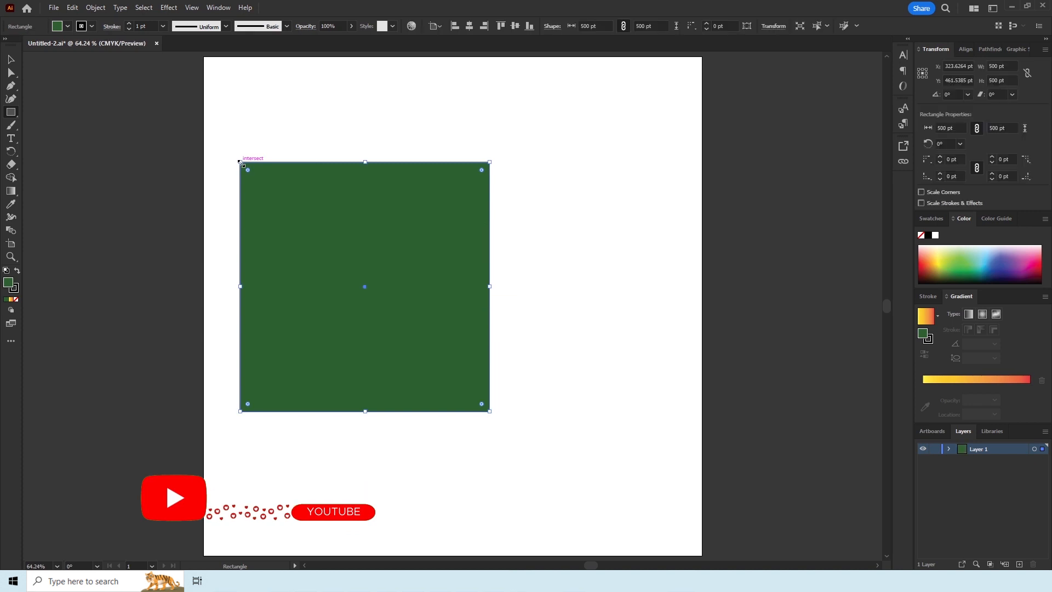
- Remove the green square's fill and align it with the artboard's left and top edges
{"action": "left_click", "coordinate": [11, 61]}
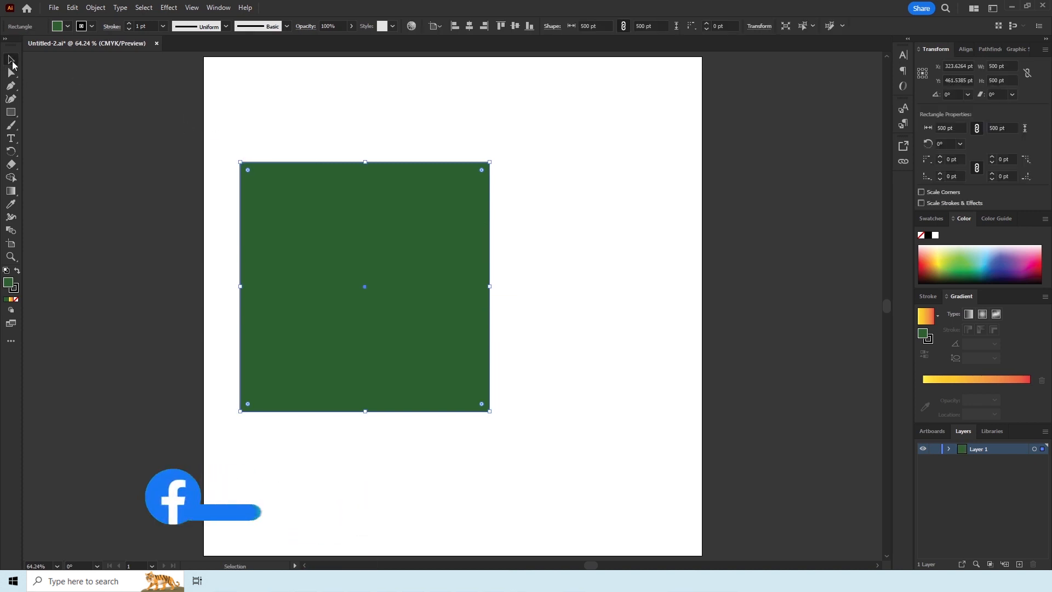
{"action": "left_click", "coordinate": [15, 299]}
{"action": "left_click", "coordinate": [454, 25]}
{"action": "left_click", "coordinate": [500, 25]}
{"action": "left_click", "coordinate": [503, 167]}
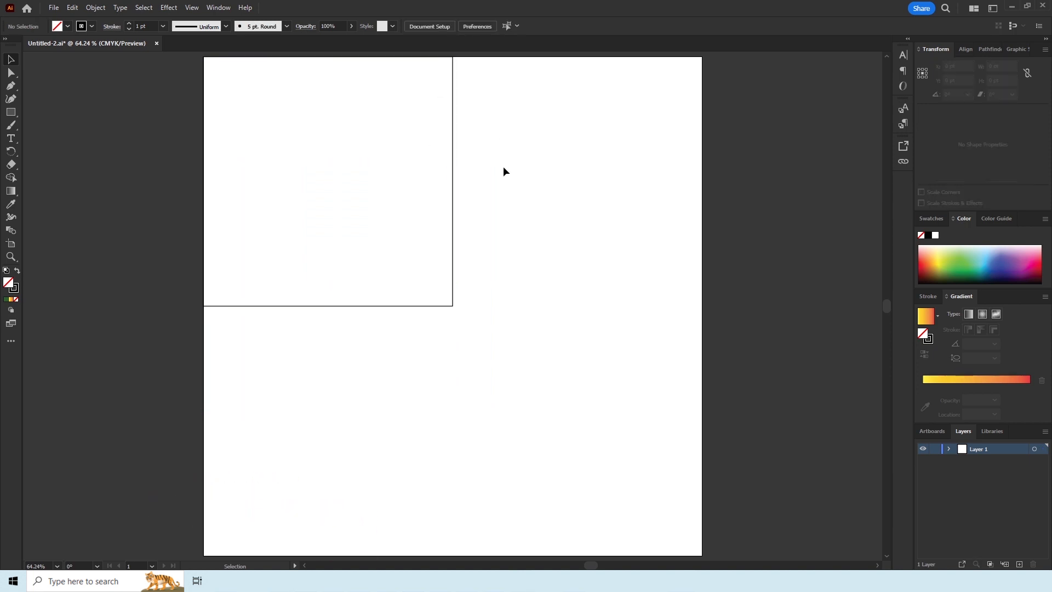
- Copy the outlined square and paste a duplicate at the centre of the artboard
{"action": "left_click", "coordinate": [453, 222]}
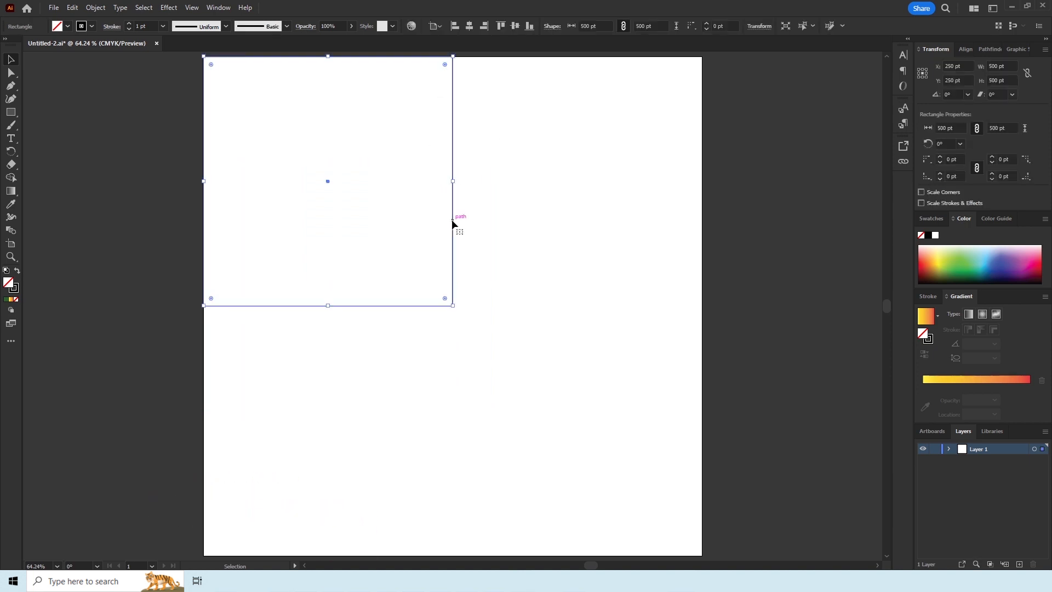
{"action": "right_click", "coordinate": [301, 216]}
{"action": "left_click", "coordinate": [314, 235]}
{"action": "right_click", "coordinate": [316, 235]}
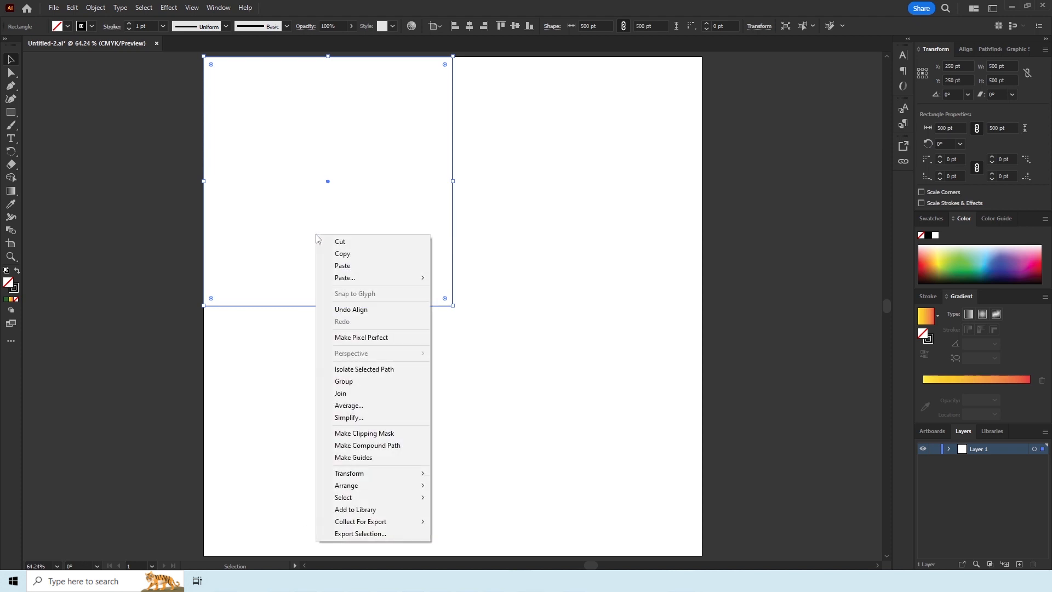
{"action": "left_click", "coordinate": [325, 266]}
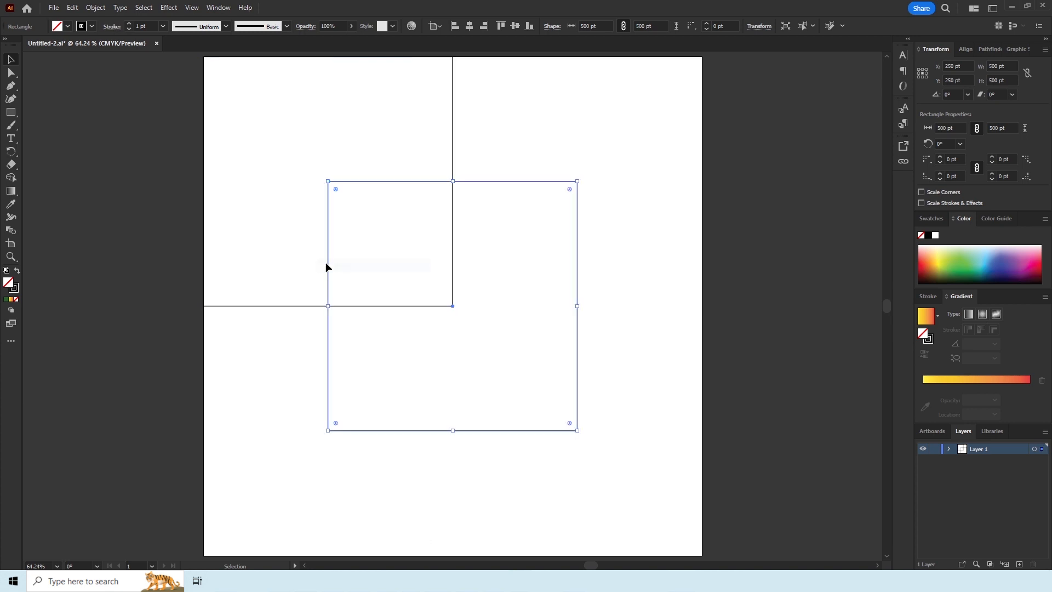
{"action": "left_click_drag", "start_coordinate": [543, 207], "coordinate": [543, 207]}
{"action": "left_click", "coordinate": [485, 249]}
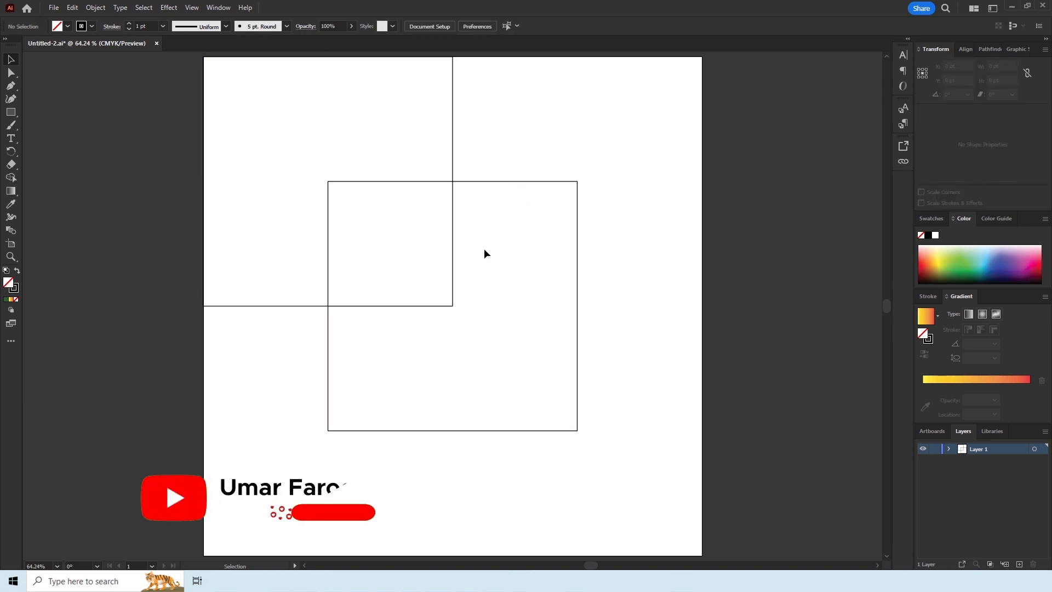
- Resize the pasted square to 100 pt by 100 pt with its proportions linked
{"action": "left_click", "coordinate": [510, 182]}
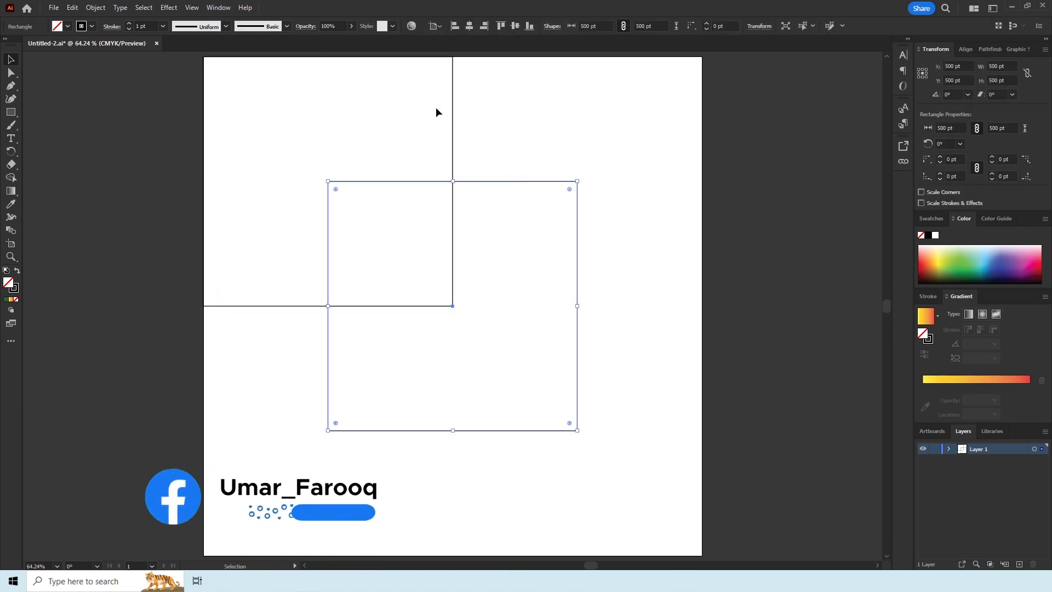
{"action": "left_click", "coordinate": [598, 25]}
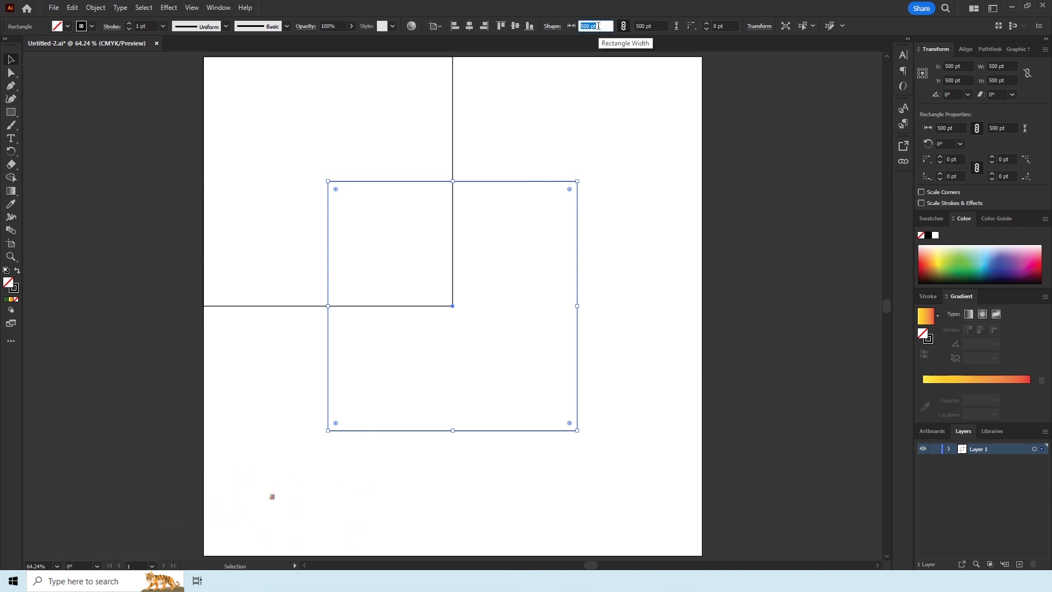
{"action": "type", "text": "100"}
{"action": "key", "text": "Return"}
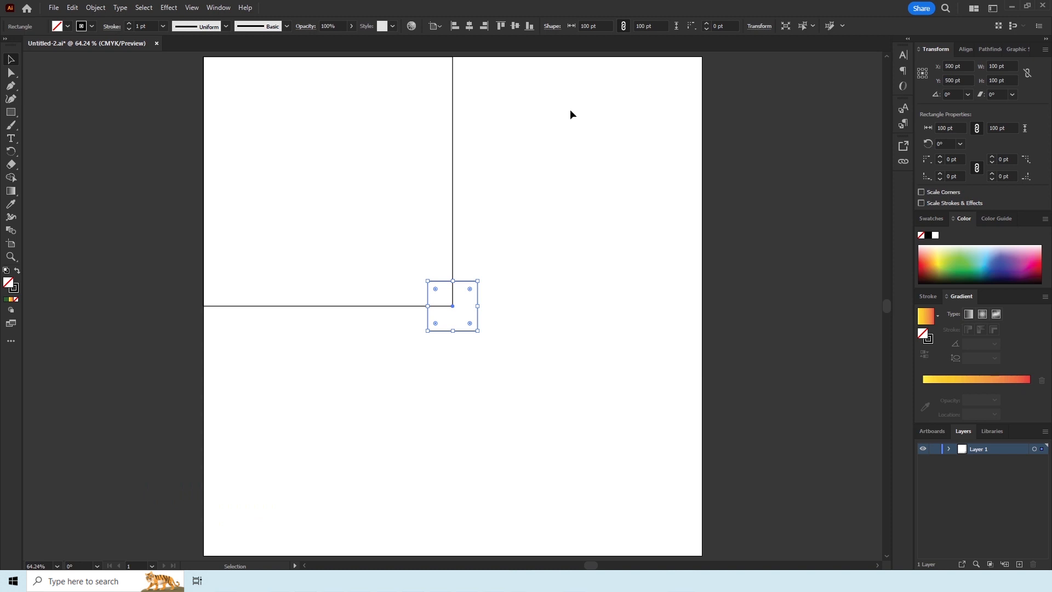
- Align the small and large squares by their left and bottom edges, and move both flush with the artboard's top edge
{"action": "left_click", "coordinate": [452, 137], "text": "shift"}
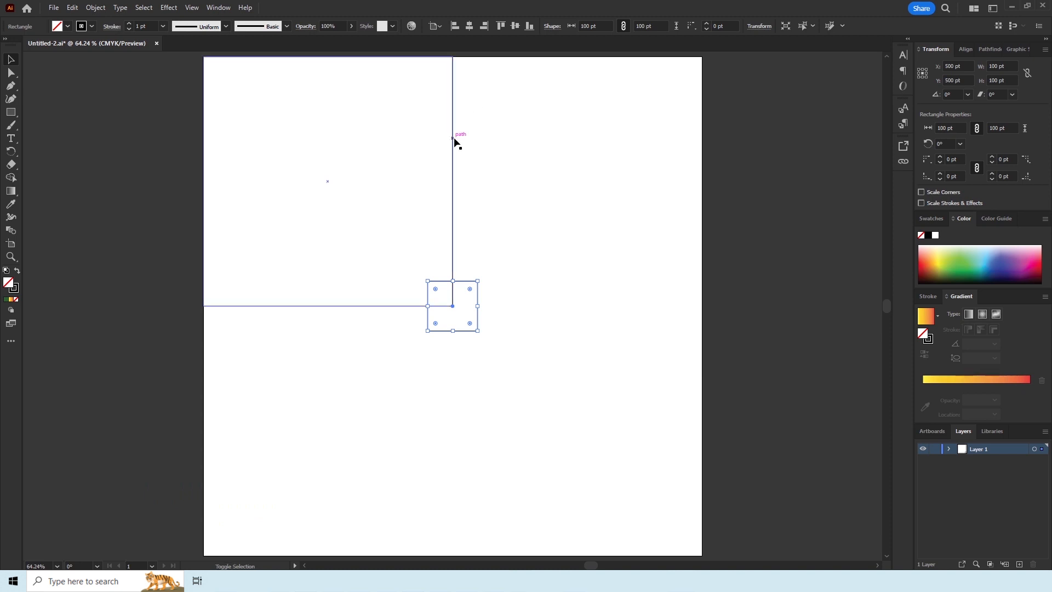
{"action": "left_click", "coordinate": [456, 27]}
{"action": "left_click", "coordinate": [529, 27]}
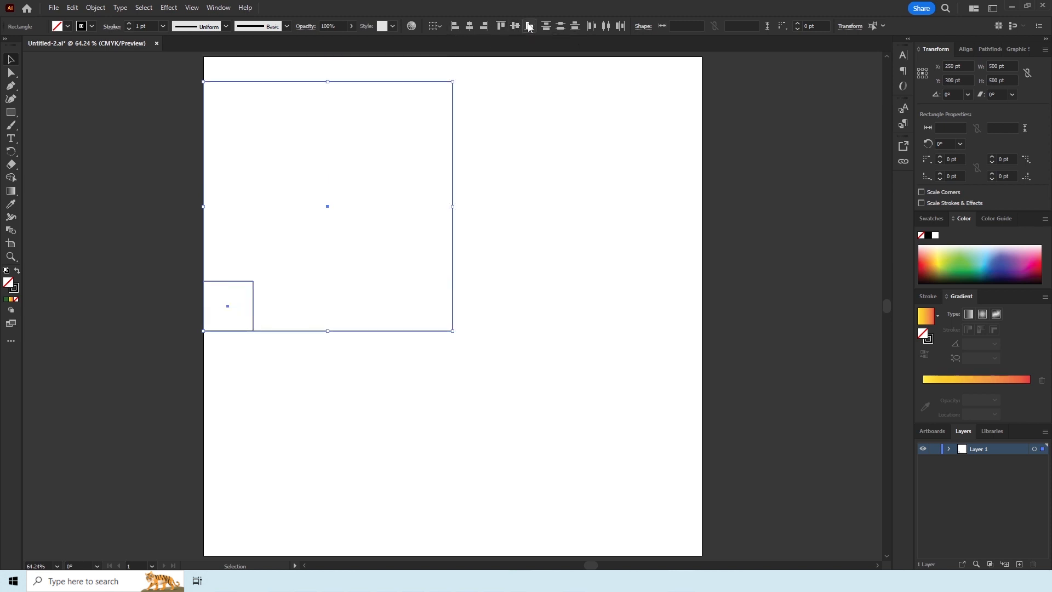
{"action": "left_click_drag", "start_coordinate": [239, 85], "coordinate": [239, 111]}
{"action": "scroll", "coordinate": [241, 216], "scroll_direction": "down", "scroll_amount": 6}
{"action": "scroll", "coordinate": [241, 216], "scroll_direction": "up", "scroll_amount": 3}
{"action": "scroll", "coordinate": [241, 216], "scroll_direction": "down", "scroll_amount": 1}
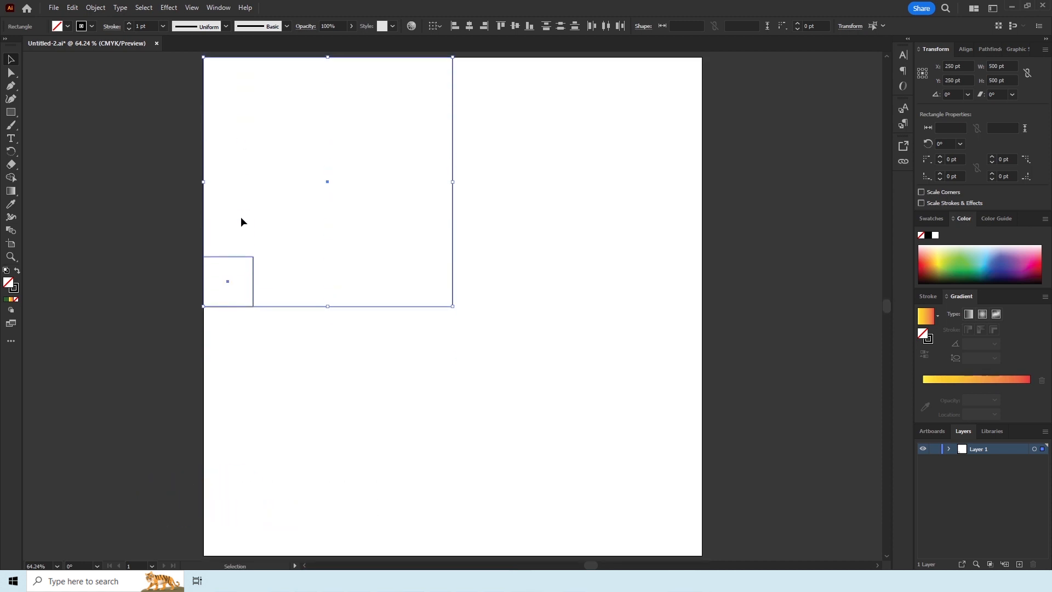
{"action": "left_click", "coordinate": [536, 299]}
- Give both squares the default white fill and black stroke, and blend the small square into the large one
{"action": "left_click_drag", "start_coordinate": [355, 340], "coordinate": [210, 218]}
{"action": "key", "text": "w"}
{"action": "key", "text": "d"}
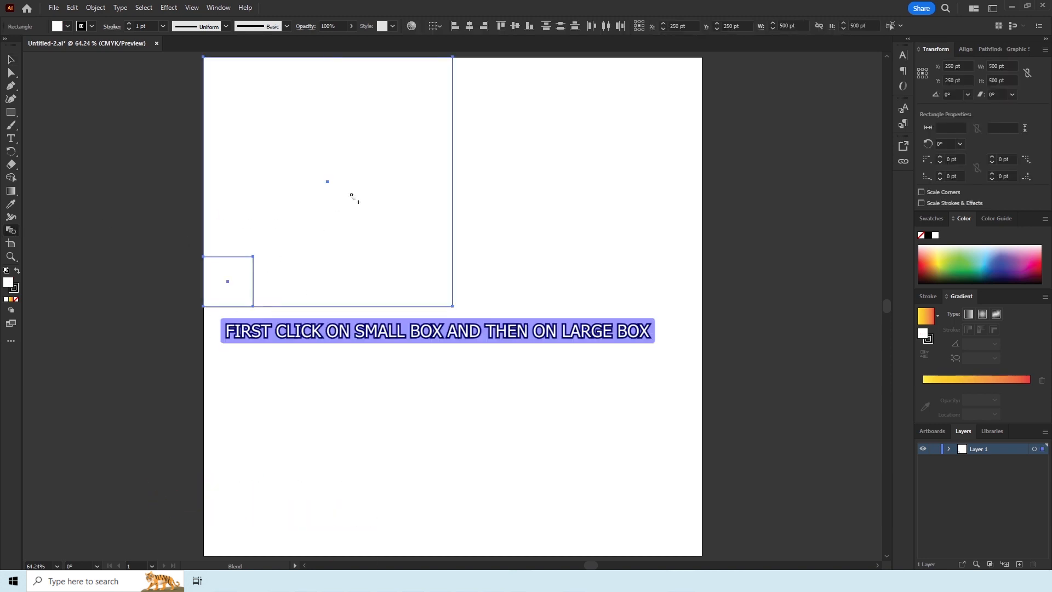
{"action": "left_click", "coordinate": [351, 196]}
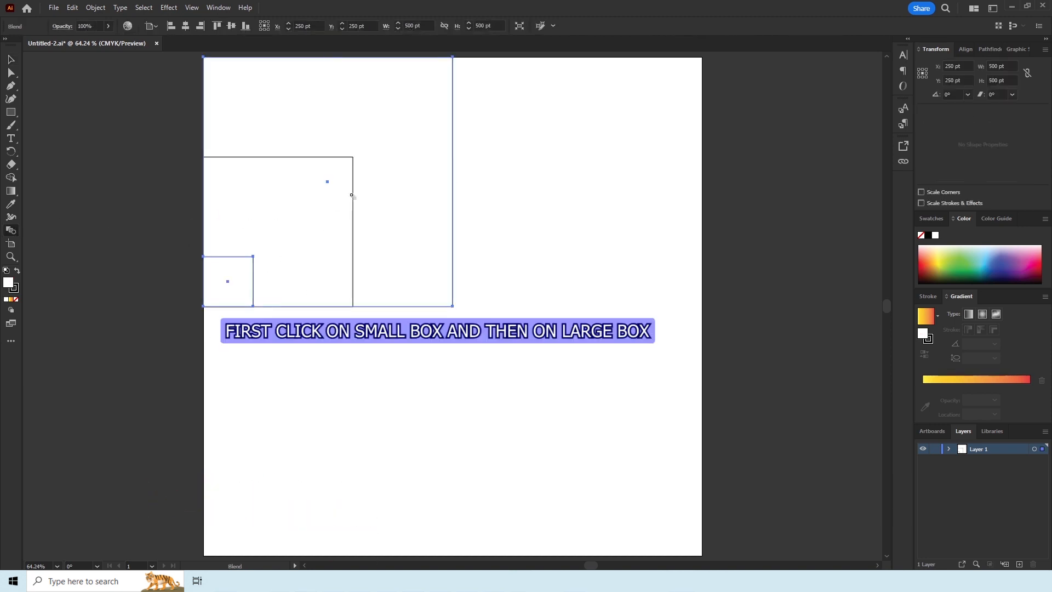
- Set the blend's spacing to Specified Steps with 3 steps
{"action": "double_click", "coordinate": [11, 230]}
{"action": "left_click", "coordinate": [704, 266]}
{"action": "left_click", "coordinate": [701, 288]}
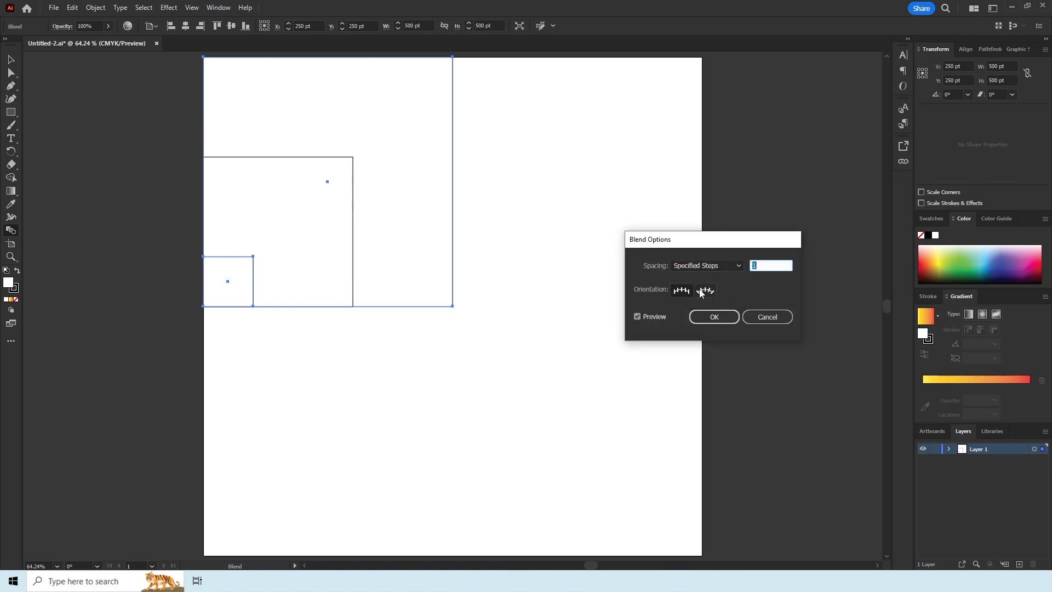
{"action": "key", "text": "Up"}
{"action": "key", "text": "Up"}
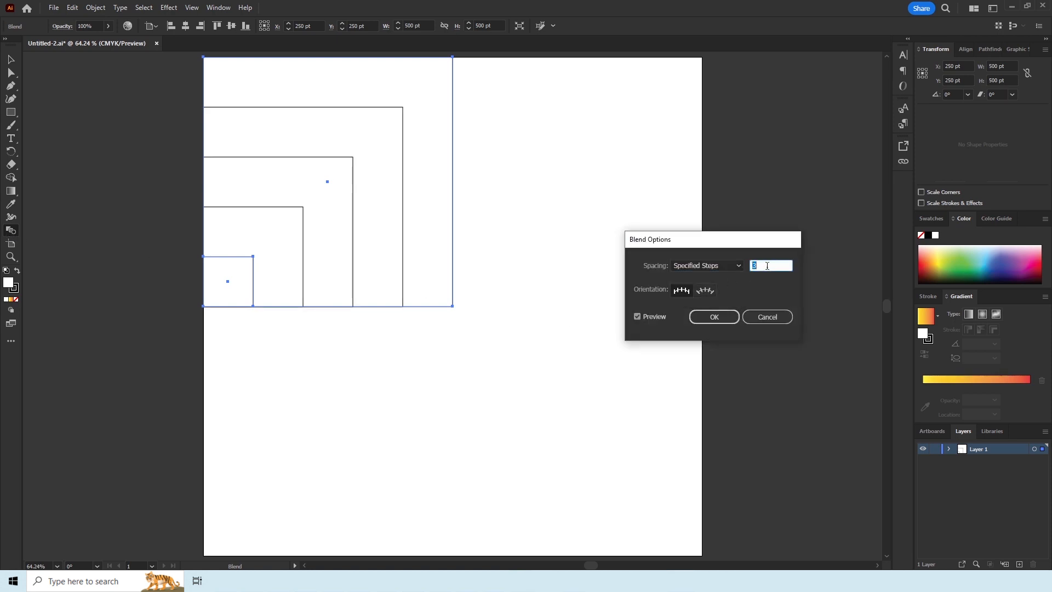
{"action": "left_click", "coordinate": [699, 319]}
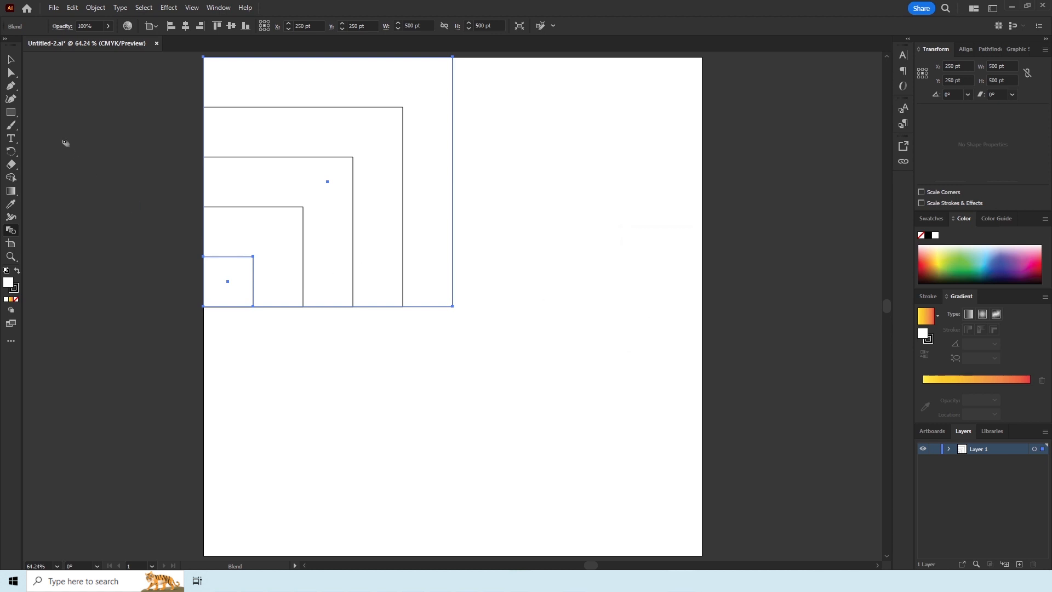
- Round the outermost square's upper-right corner to its maximum radius of about 500 pt, forming a quarter circle
{"action": "left_click", "coordinate": [8, 71]}
{"action": "left_click", "coordinate": [460, 84]}
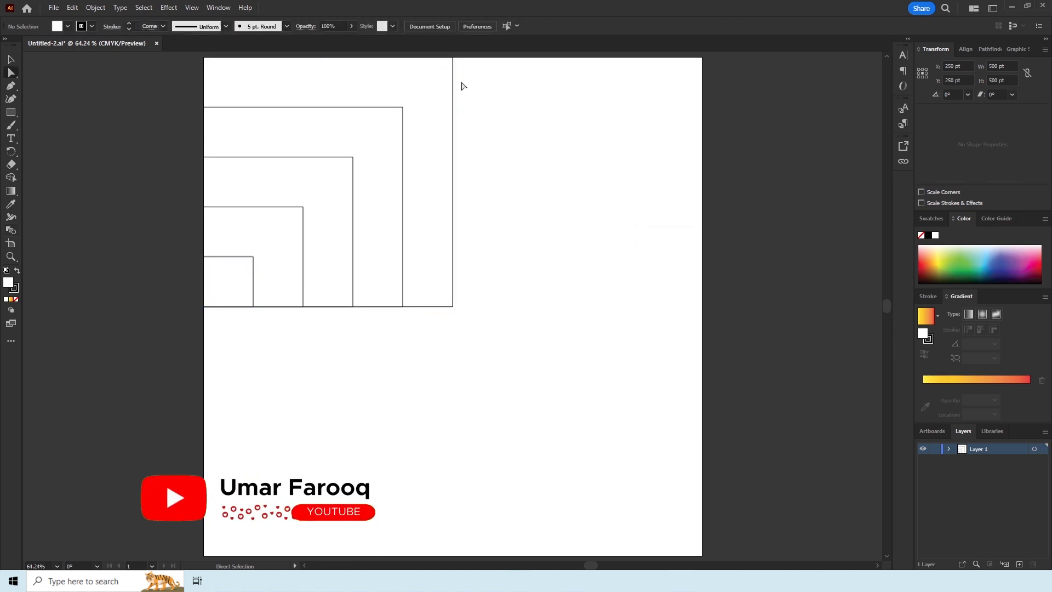
{"action": "left_click", "coordinate": [451, 70]}
{"action": "left_click_drag", "start_coordinate": [445, 65], "coordinate": [239, 330]}
{"action": "left_click", "coordinate": [238, 330]}
- Round the smallest square's upper-right corner to its maximum radius of 100 pt
{"action": "left_click", "coordinate": [230, 282]}
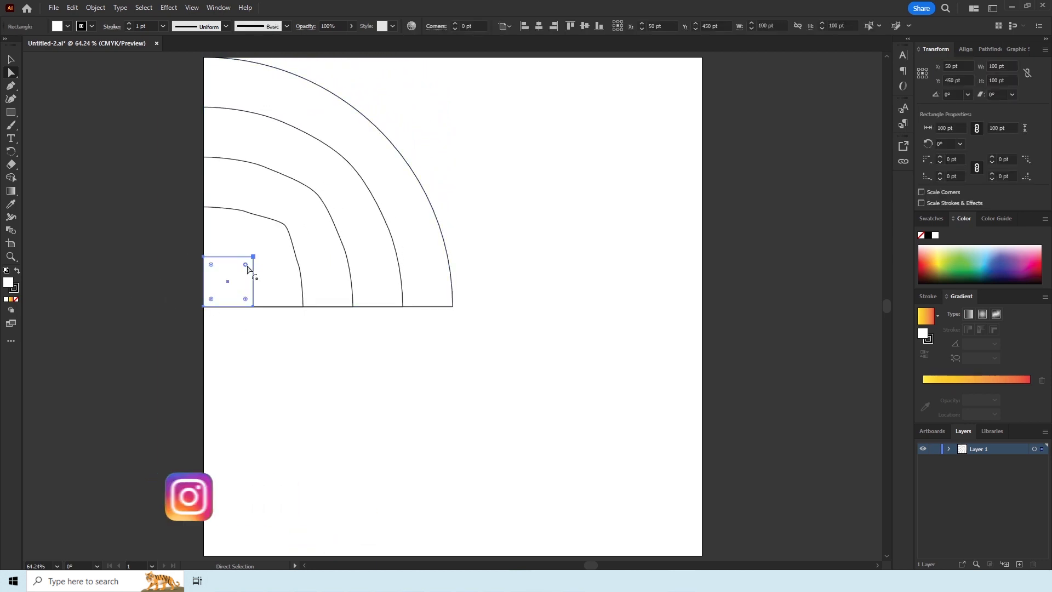
{"action": "left_click_drag", "start_coordinate": [247, 267], "coordinate": [214, 323]}
{"action": "left_click", "coordinate": [271, 323]}
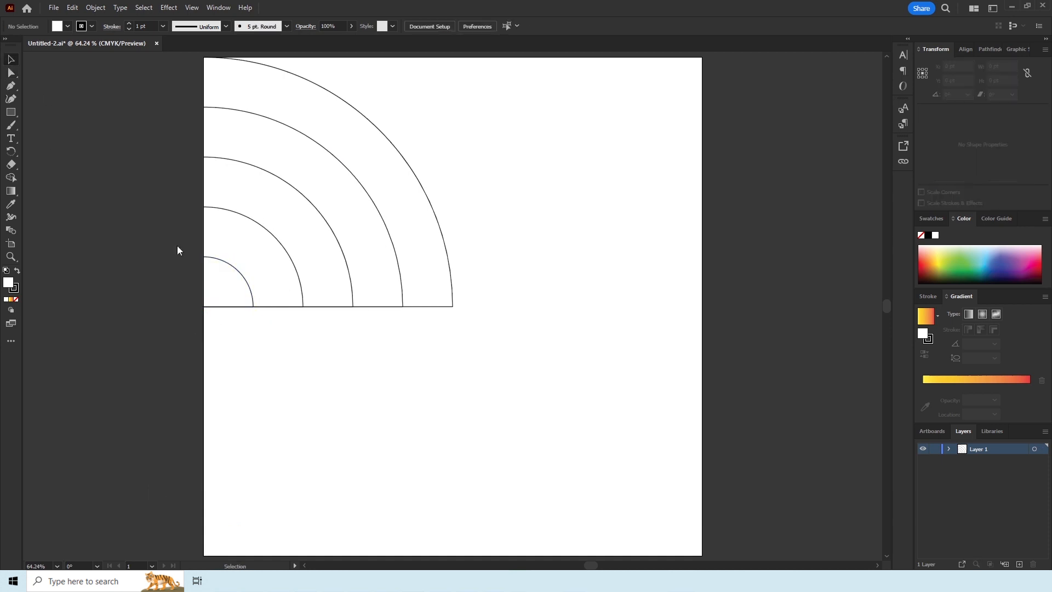
- Fill the innermost quarter circle of the blend with colour #b85cd9
{"action": "left_click", "coordinate": [229, 286]}
{"action": "left_click", "coordinate": [11, 75]}
{"action": "left_click", "coordinate": [224, 290]}
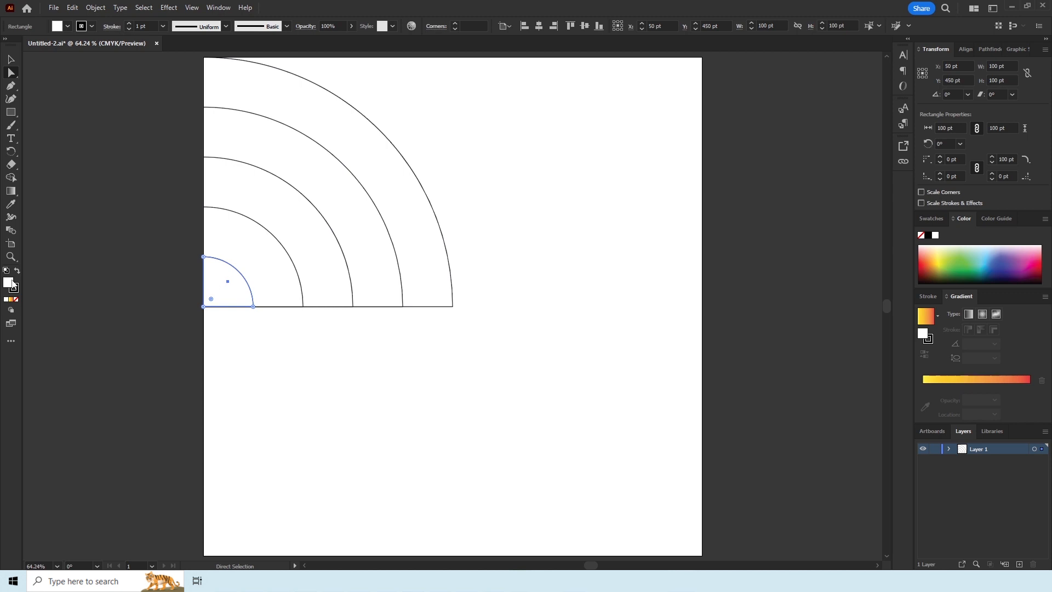
{"action": "double_click", "coordinate": [9, 283]}
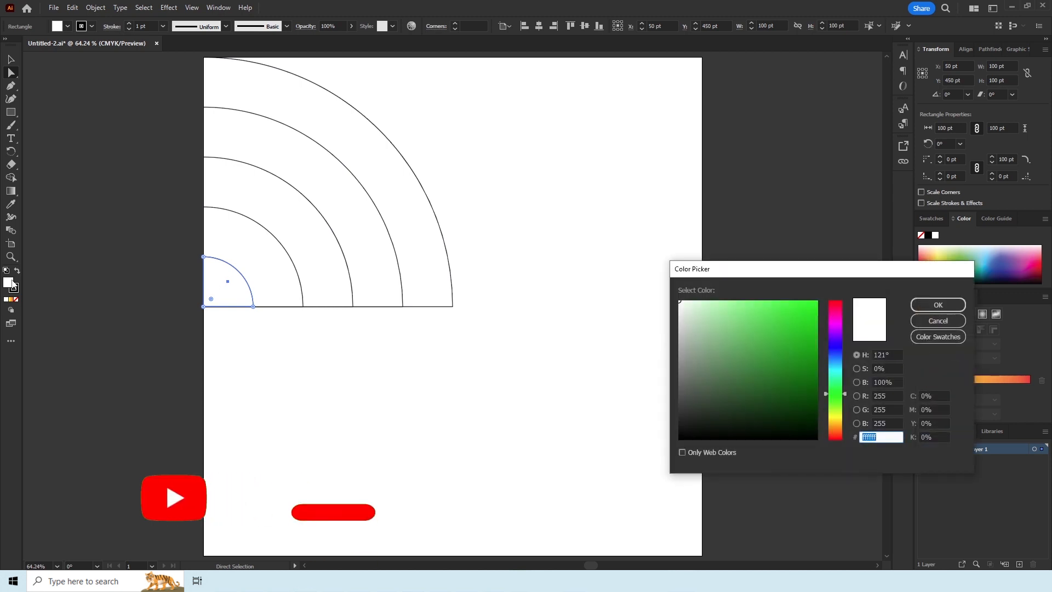
{"action": "type", "text": "b"}
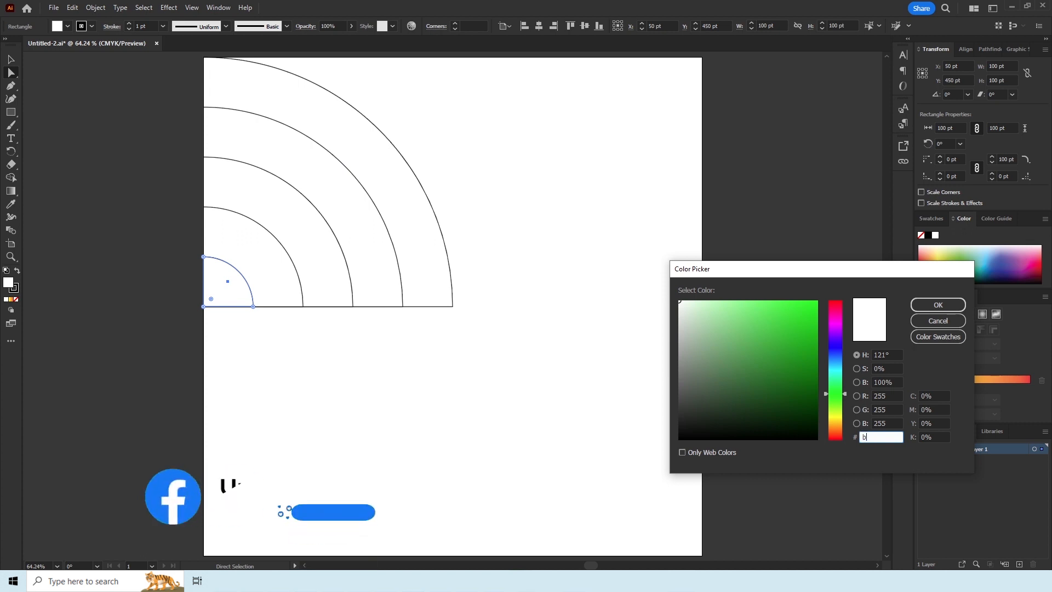
{"action": "type", "text": "85cd9"}
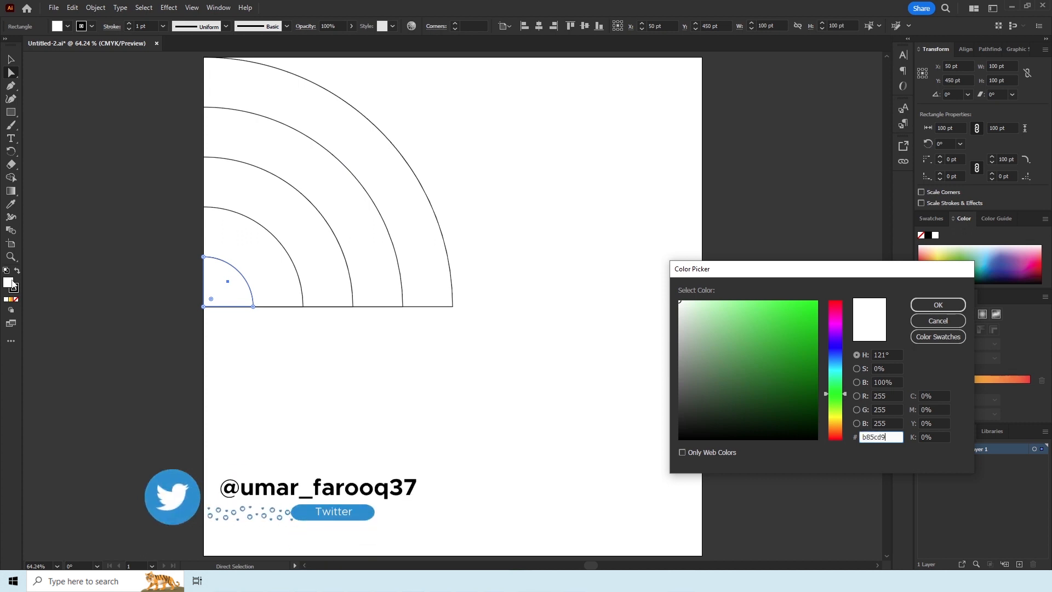
{"action": "key", "text": "Return"}
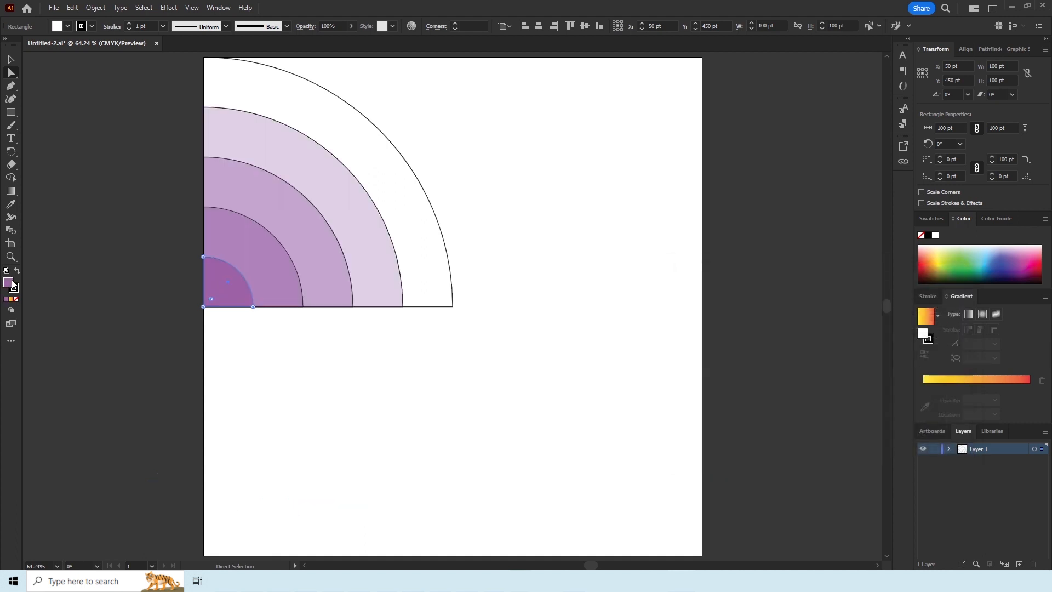
- Fill the outermost quarter circle of the blend with colour #149da1
{"action": "left_click", "coordinate": [385, 188]}
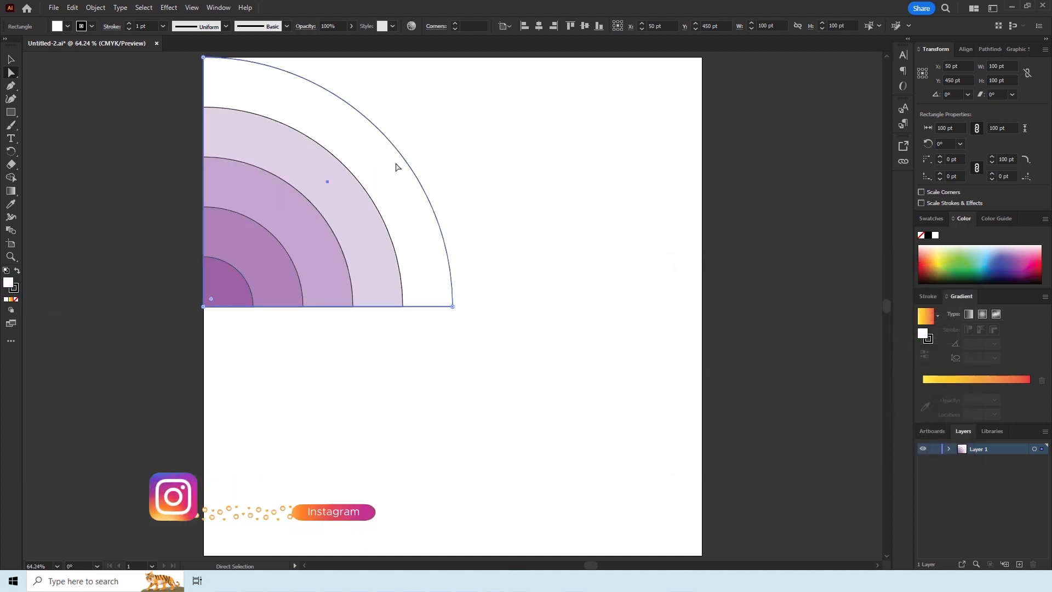
{"action": "double_click", "coordinate": [9, 283]}
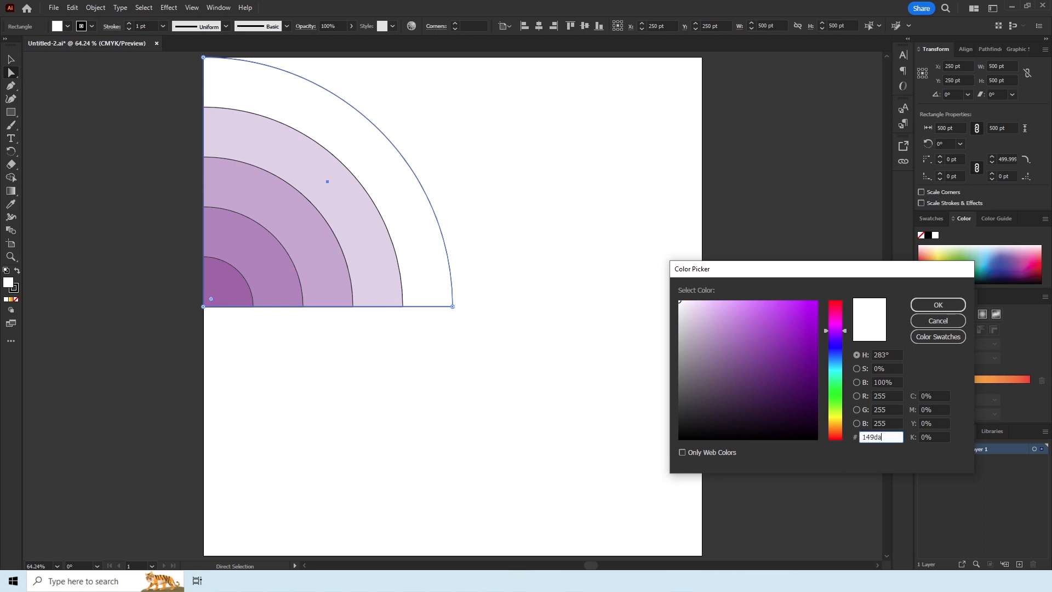
{"action": "type", "text": "149da1"}
{"action": "key", "text": "Return"}
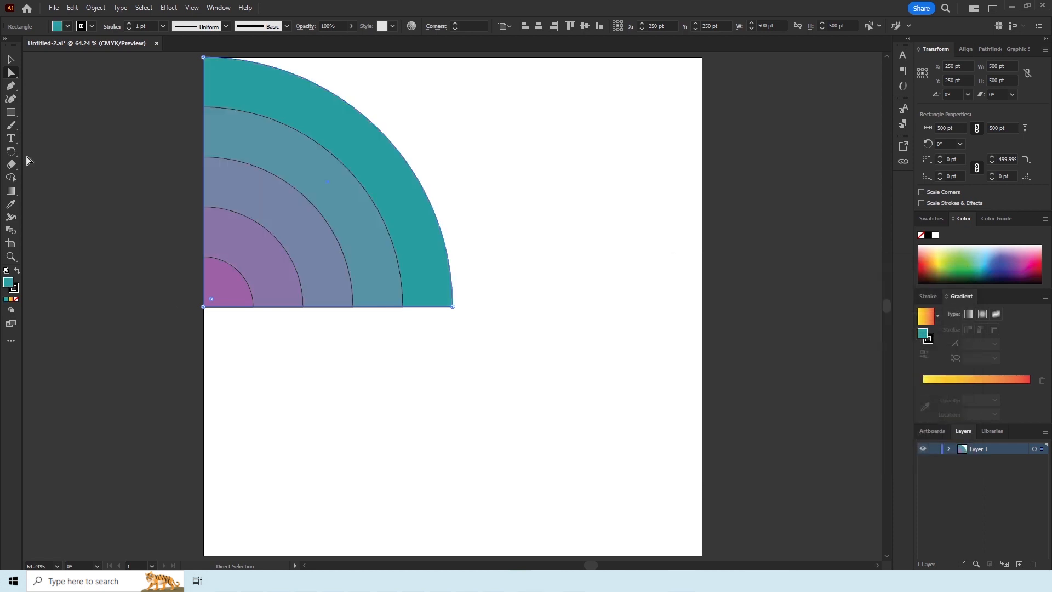
- Apply a Transform effect to the quarter-circle blend with Reflect X and Reflect Y enabled and 1 copy
{"action": "left_click", "coordinate": [10, 59]}
{"action": "left_click", "coordinate": [419, 352]}
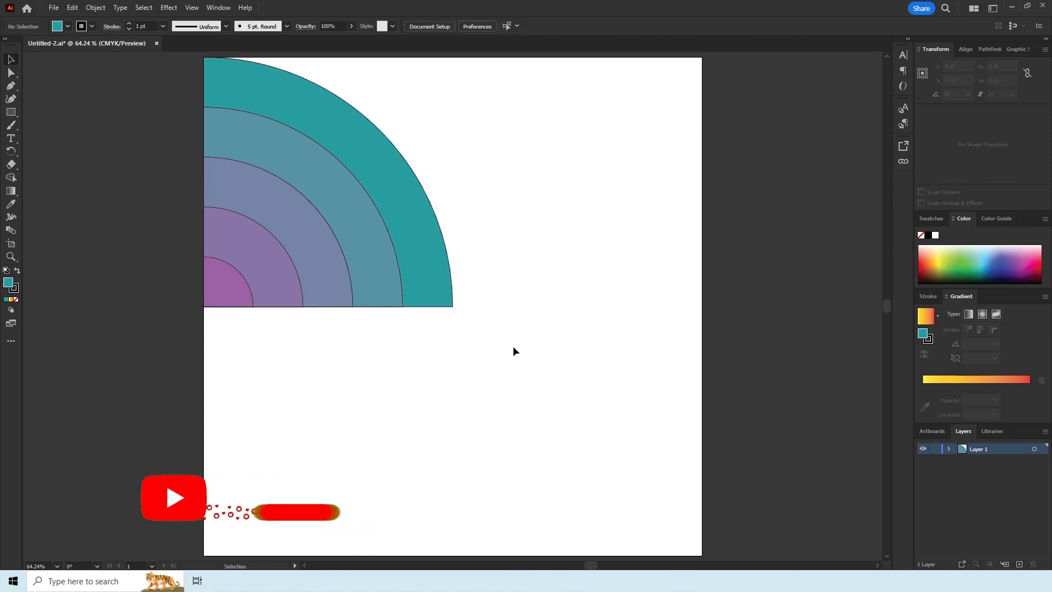
{"action": "left_click_drag", "start_coordinate": [513, 346], "coordinate": [194, 127]}
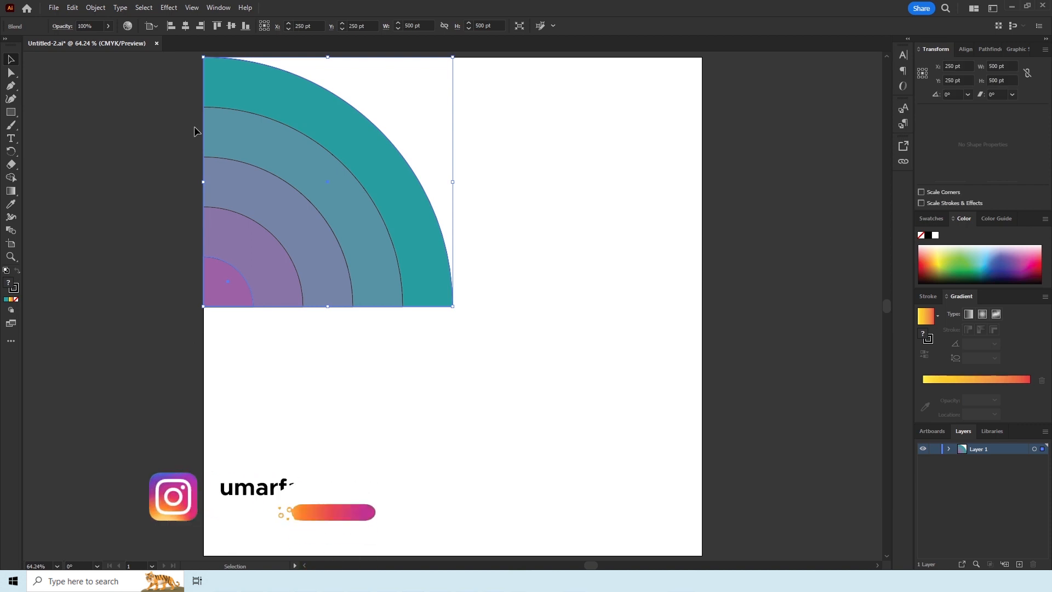
{"action": "left_click", "coordinate": [169, 7]}
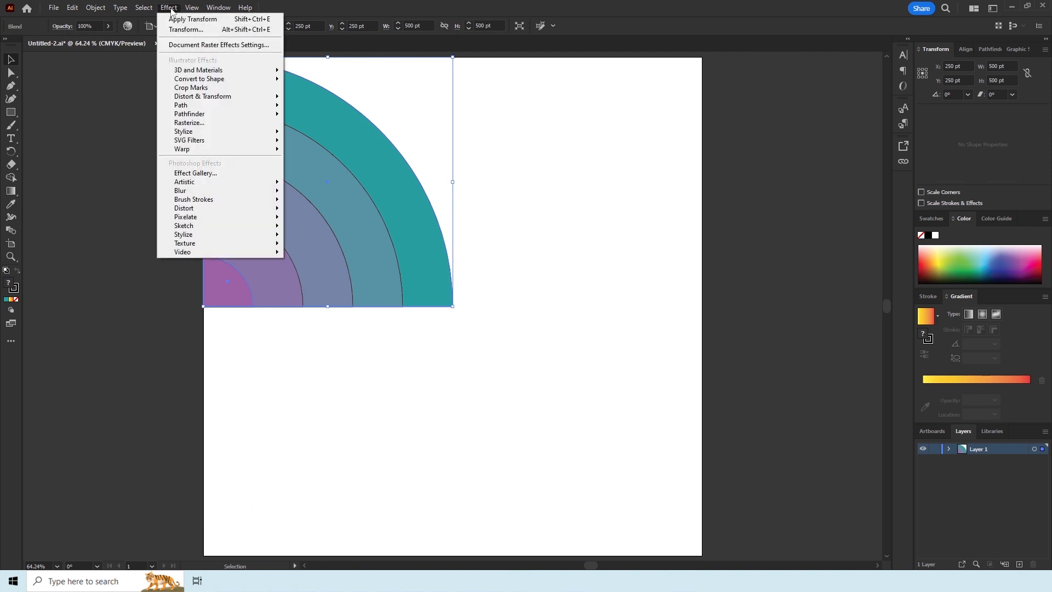
{"action": "mouse_move", "coordinate": [187, 97]}
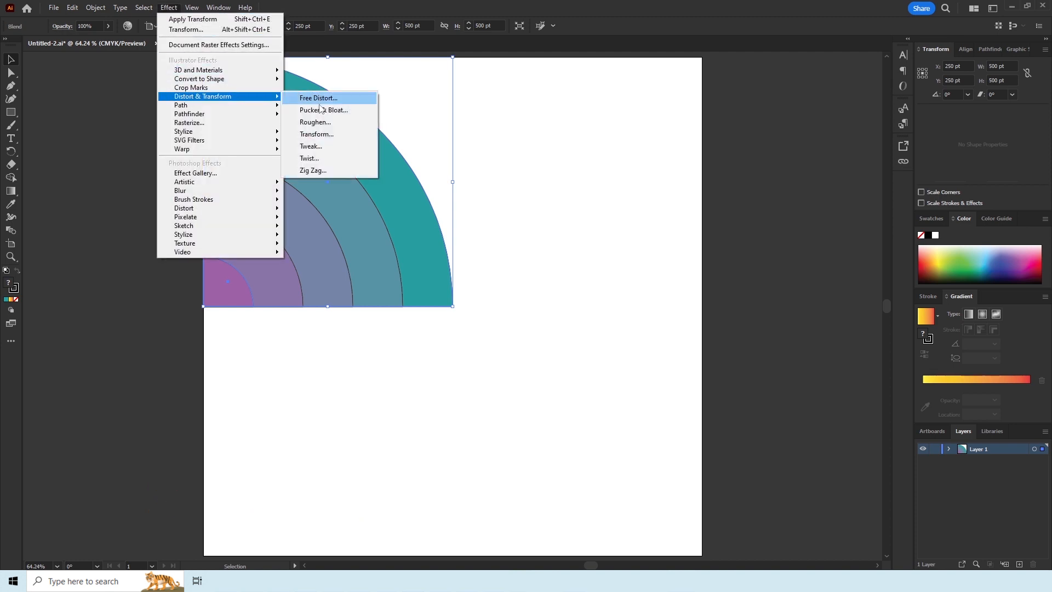
{"action": "left_click", "coordinate": [330, 134]}
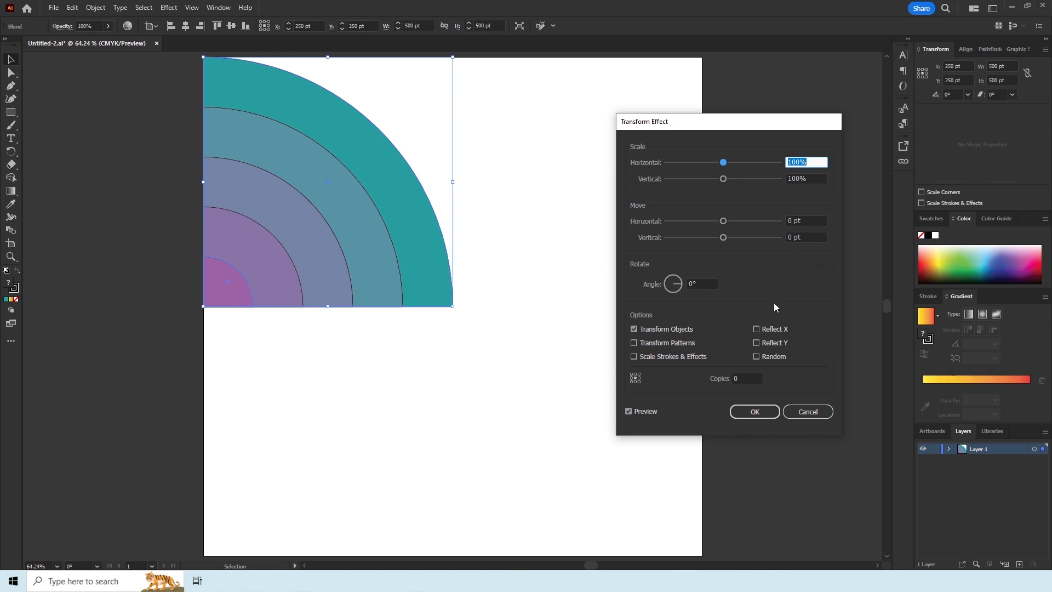
{"action": "left_click", "coordinate": [766, 341]}
{"action": "left_click", "coordinate": [767, 329]}
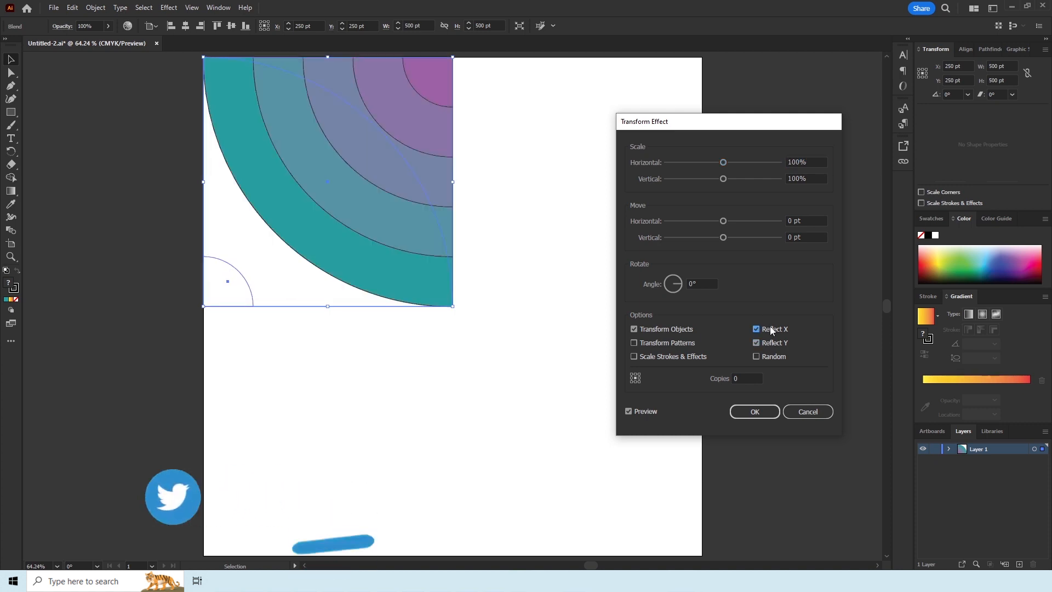
{"action": "double_click", "coordinate": [754, 373]}
{"action": "type", "text": "1"}
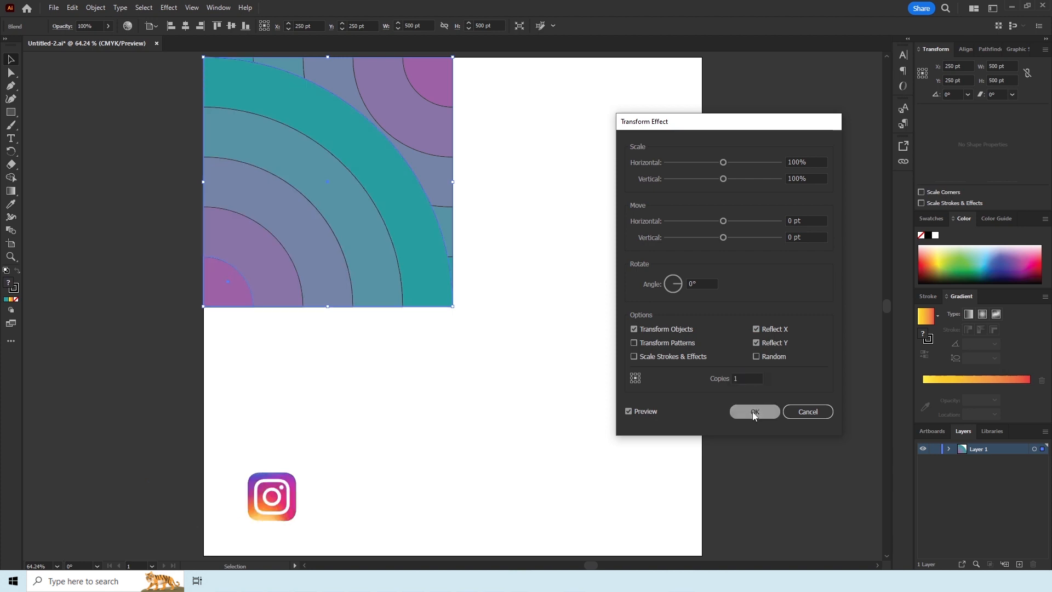
{"action": "left_click", "coordinate": [753, 411]}
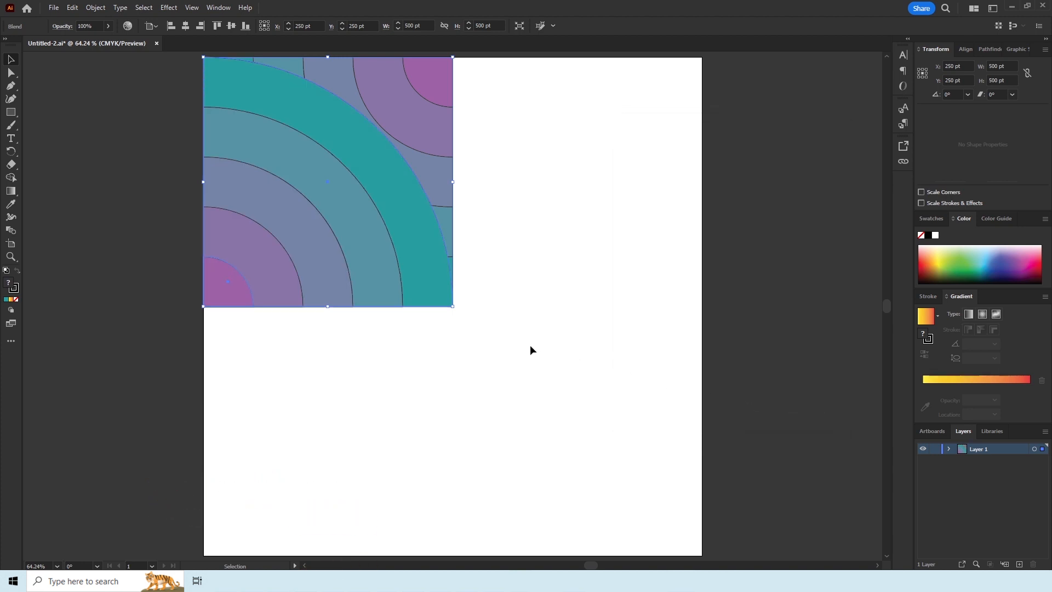
- Duplicate the reflected tile, place the copy flush against its right side at X 750 pt, Y 250 pt, and rotate it 180°
{"action": "left_click_drag", "start_coordinate": [530, 344], "coordinate": [333, 137]}
{"action": "right_click", "coordinate": [311, 130]}
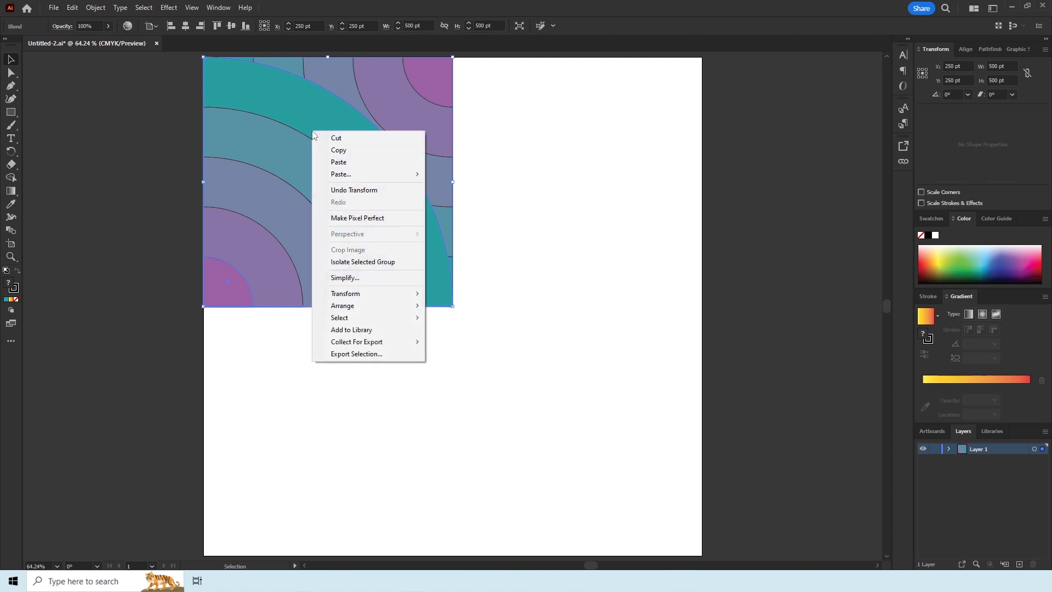
{"action": "left_click", "coordinate": [332, 149]}
{"action": "right_click", "coordinate": [331, 145]}
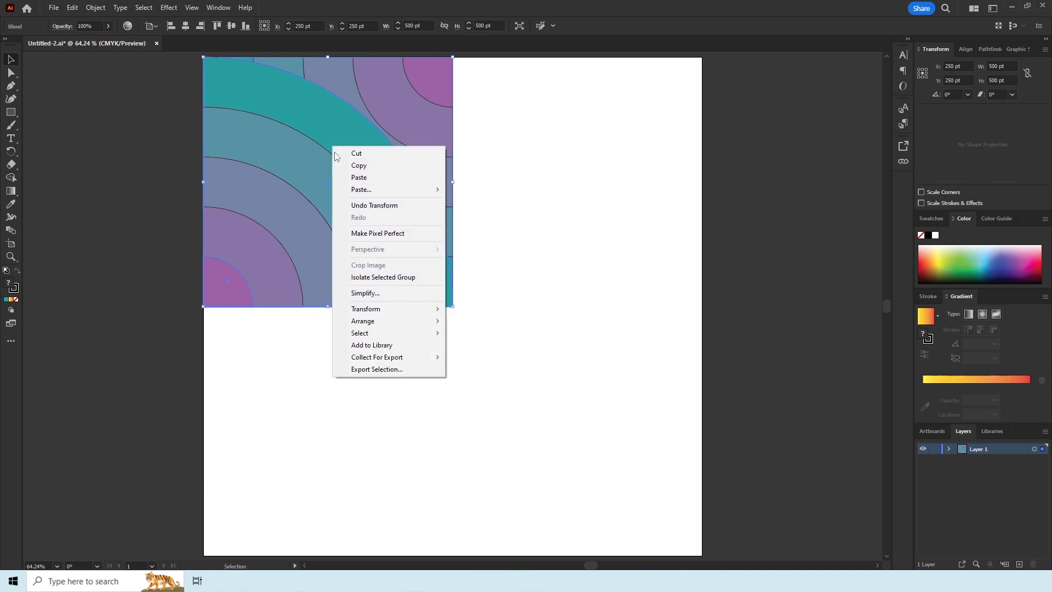
{"action": "left_click", "coordinate": [359, 177]}
{"action": "left_click_drag", "start_coordinate": [416, 237], "coordinate": [539, 117]}
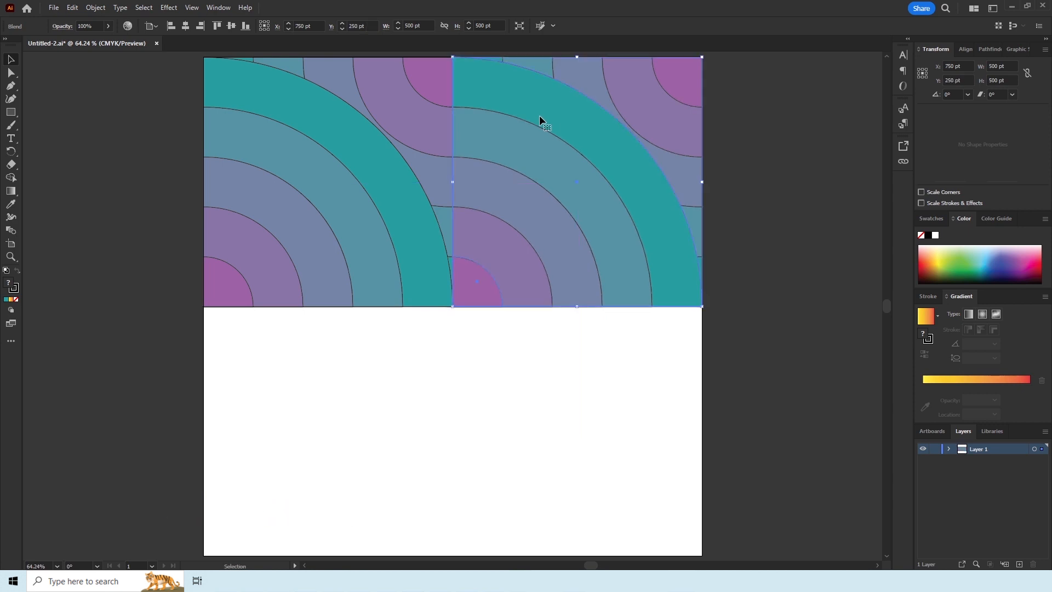
{"action": "left_click_drag", "start_coordinate": [707, 307], "coordinate": [469, 79]}
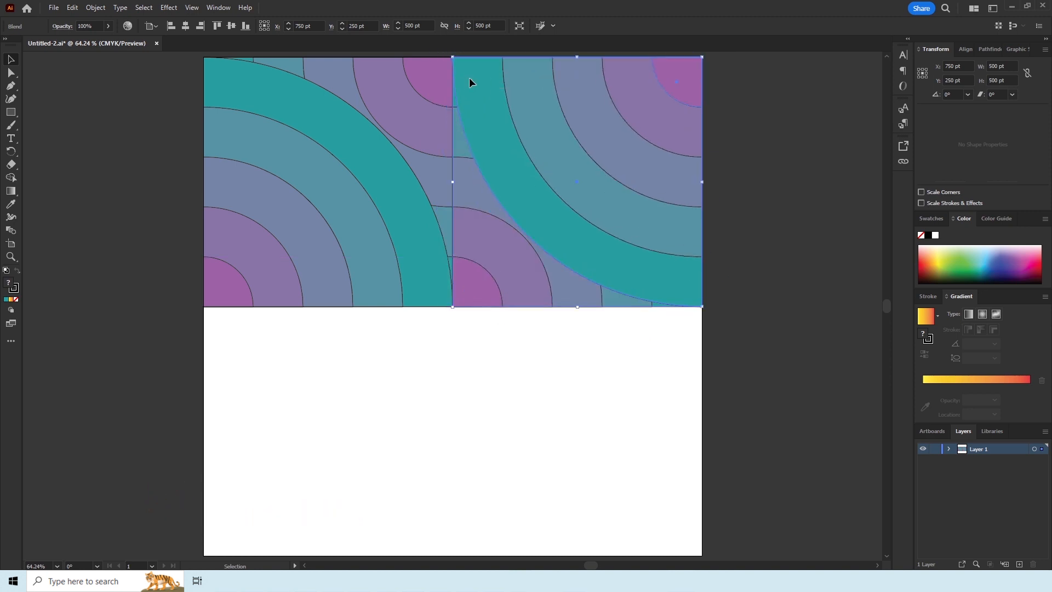
{"action": "left_click", "coordinate": [557, 351]}
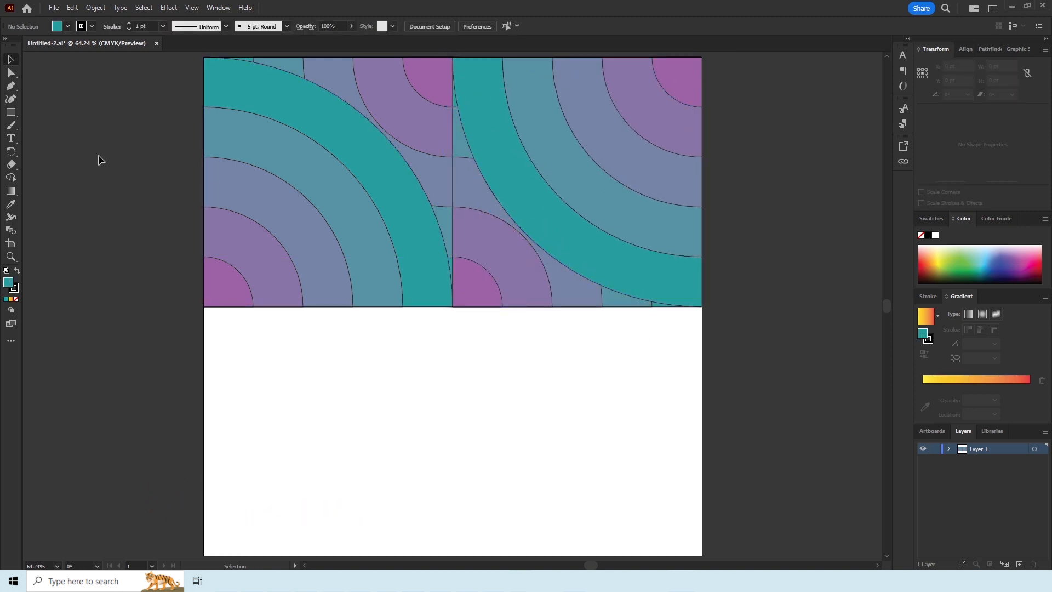
- Fill the innermost quarter circle of the rotated copy with the same teal as the original tile's outermost quarter circle
{"action": "left_click", "coordinate": [683, 86]}
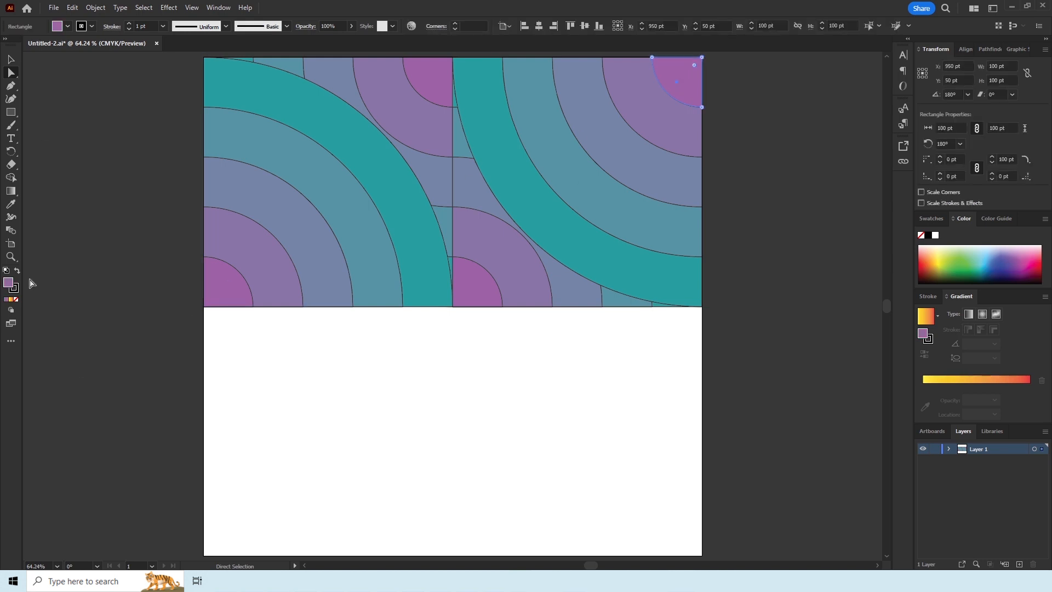
{"action": "double_click", "coordinate": [8, 283]}
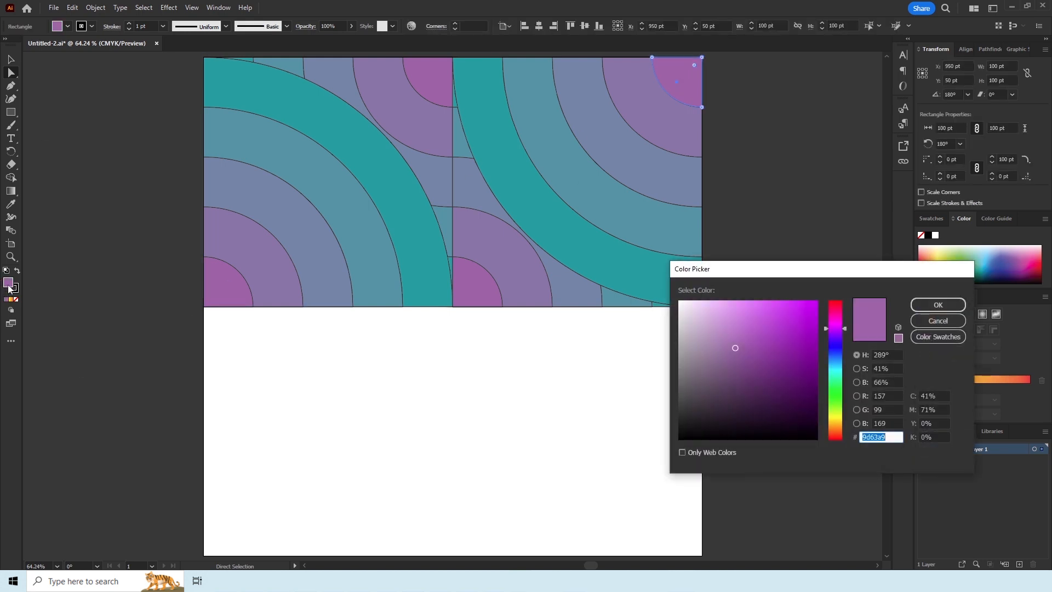
{"action": "left_click", "coordinate": [758, 322]}
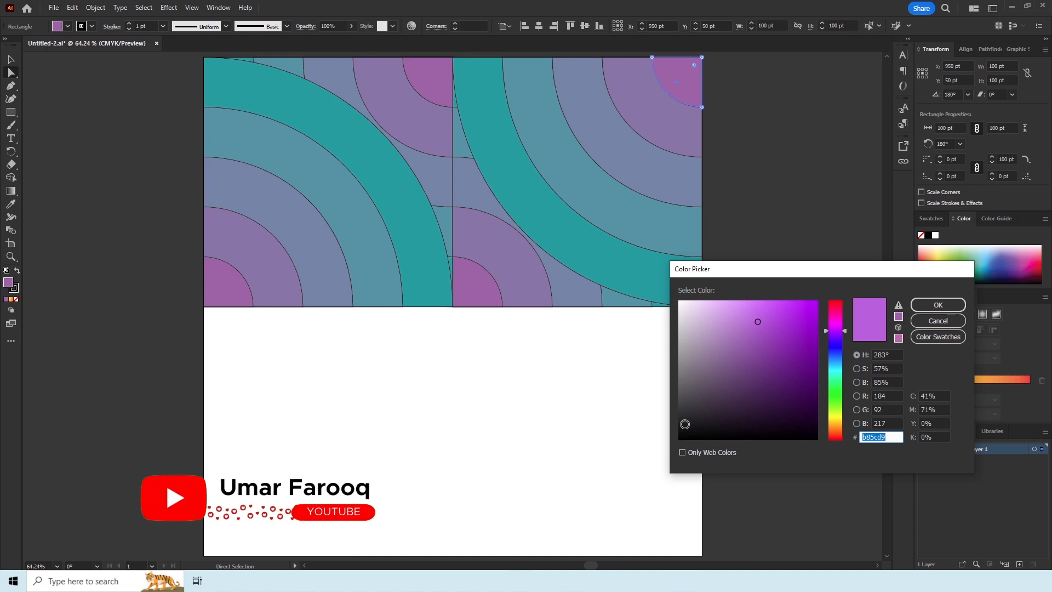
{"action": "type", "text": "149"}
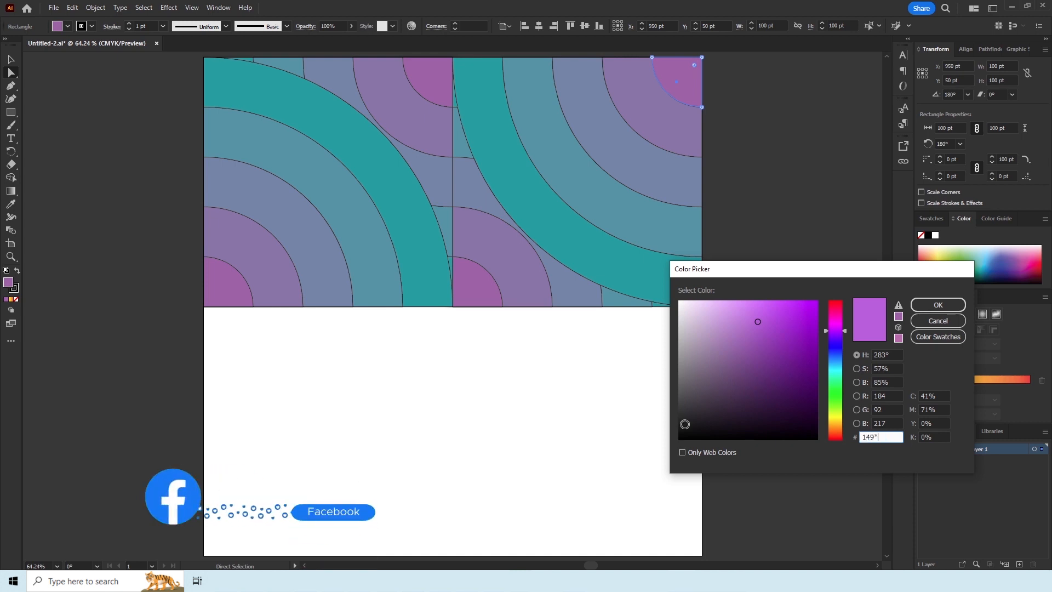
{"action": "type", "text": "9a9"}
{"action": "key", "text": "Return"}
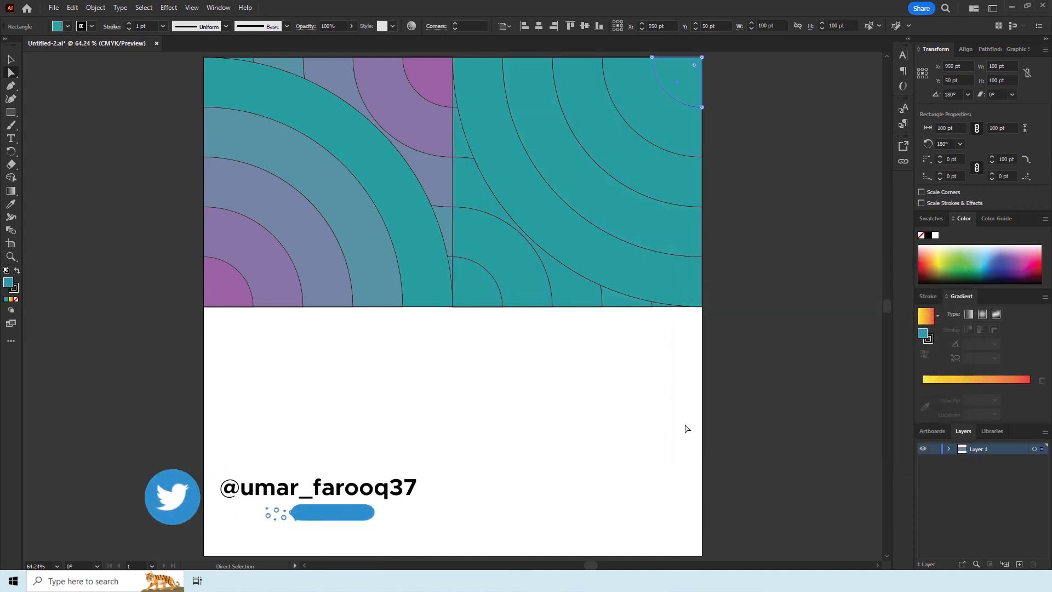
- Fill the outermost quarter circle of the rotated copy with colour #b85cd9 and deselect it
{"action": "left_click", "coordinate": [554, 248]}
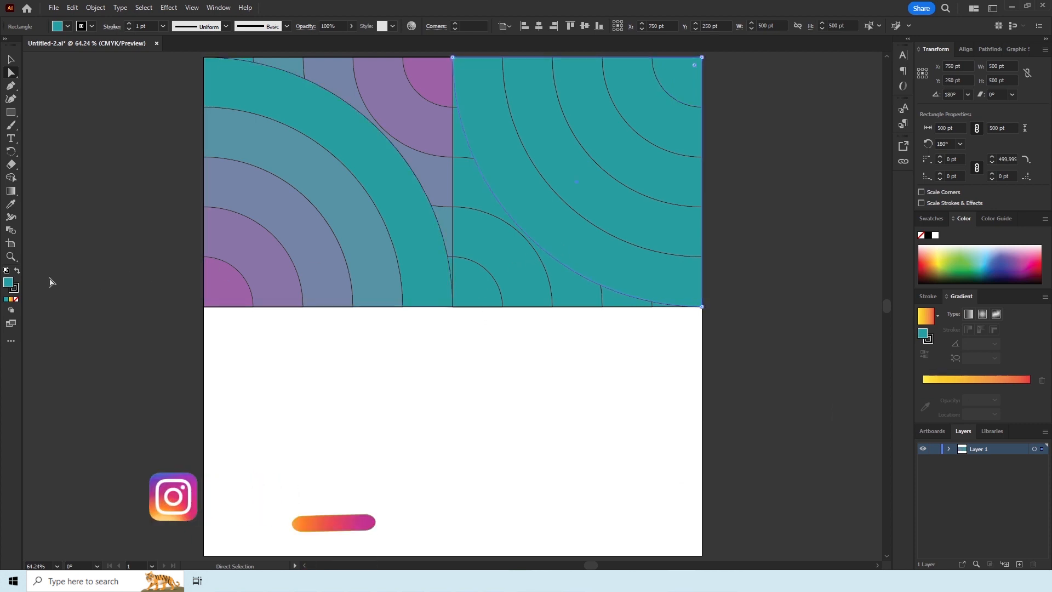
{"action": "double_click", "coordinate": [9, 282]}
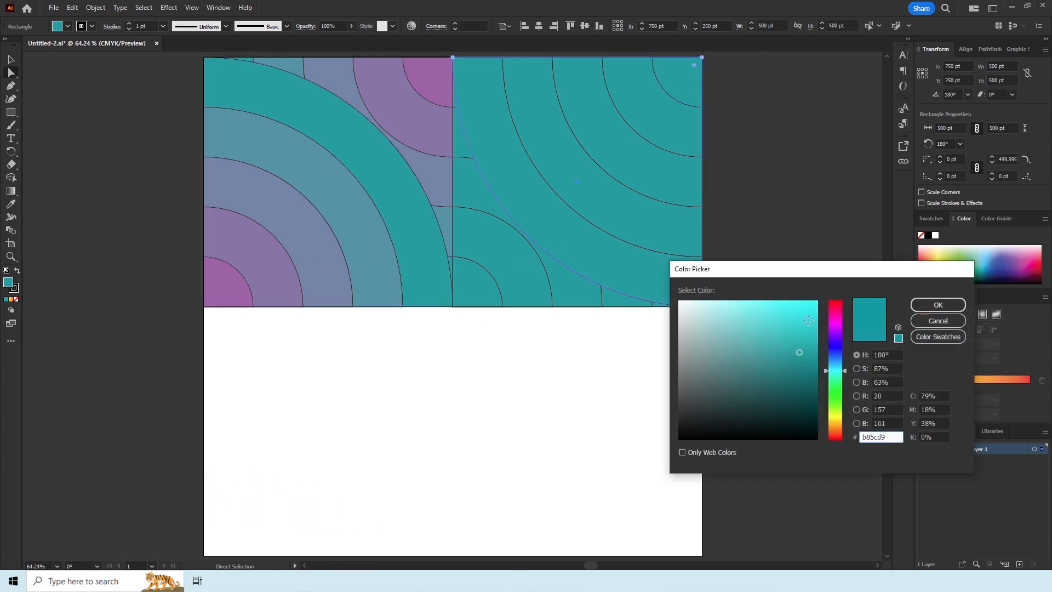
{"action": "type", "text": "b85cd9"}
{"action": "left_click", "coordinate": [931, 302]}
{"action": "left_click", "coordinate": [7, 64]}
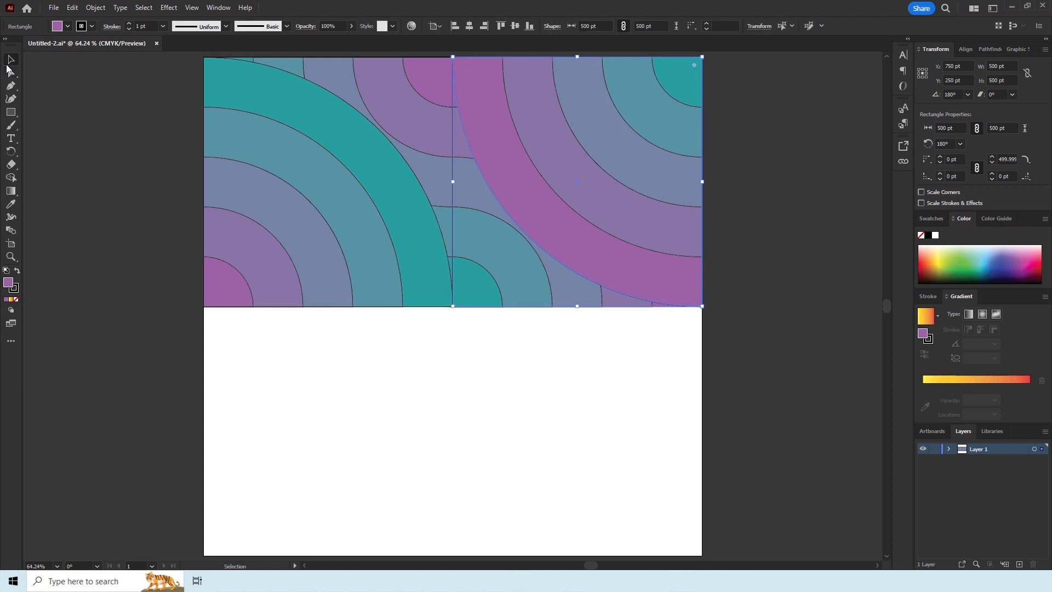
{"action": "left_click", "coordinate": [439, 348]}
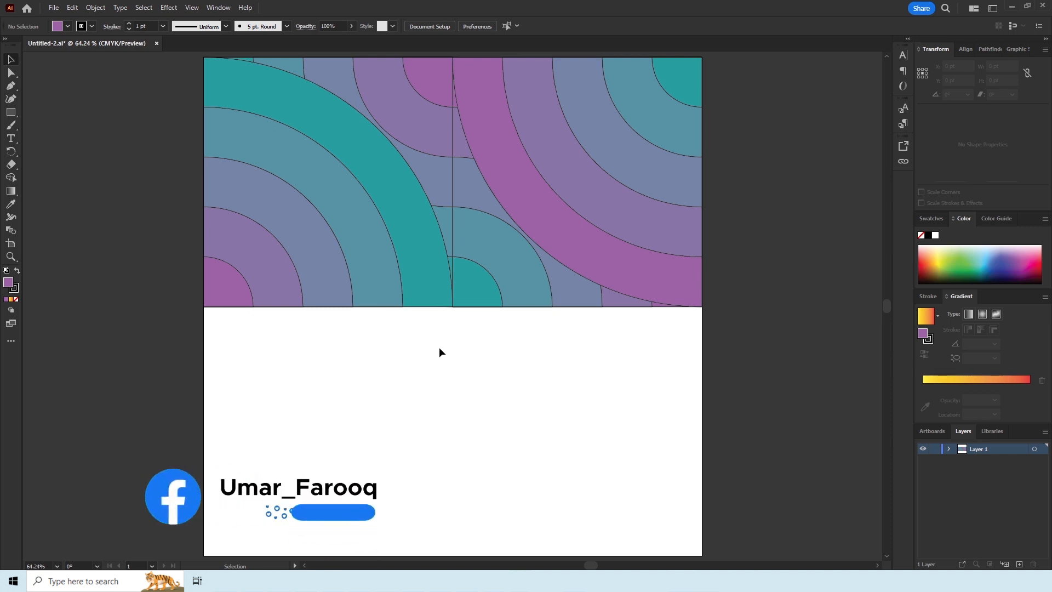
- Expand the appearance of both quarter-circle tiles
{"action": "left_click_drag", "start_coordinate": [640, 339], "coordinate": [222, 62]}
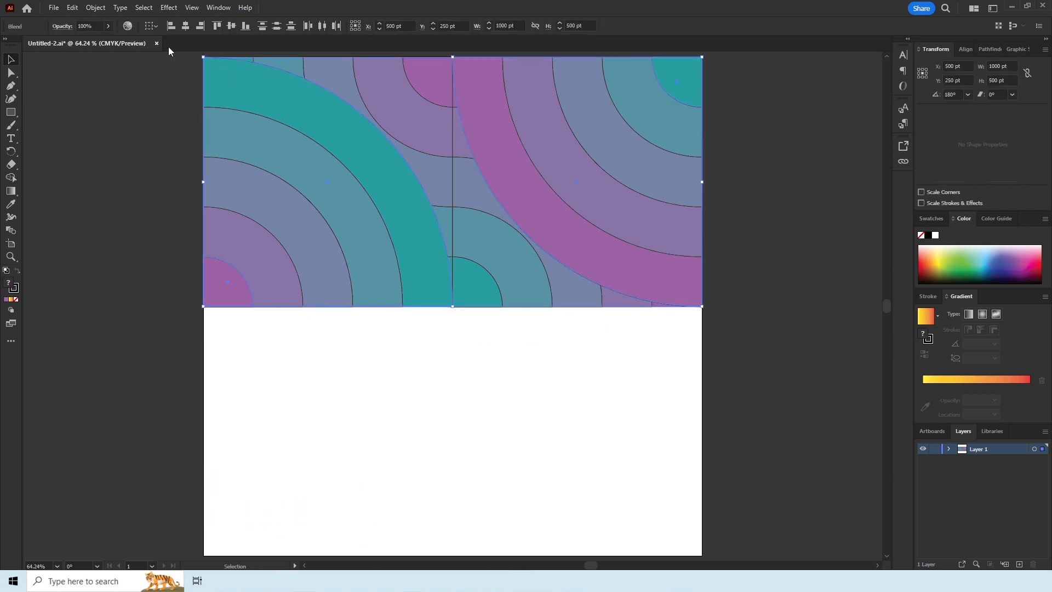
{"action": "left_click", "coordinate": [95, 7]}
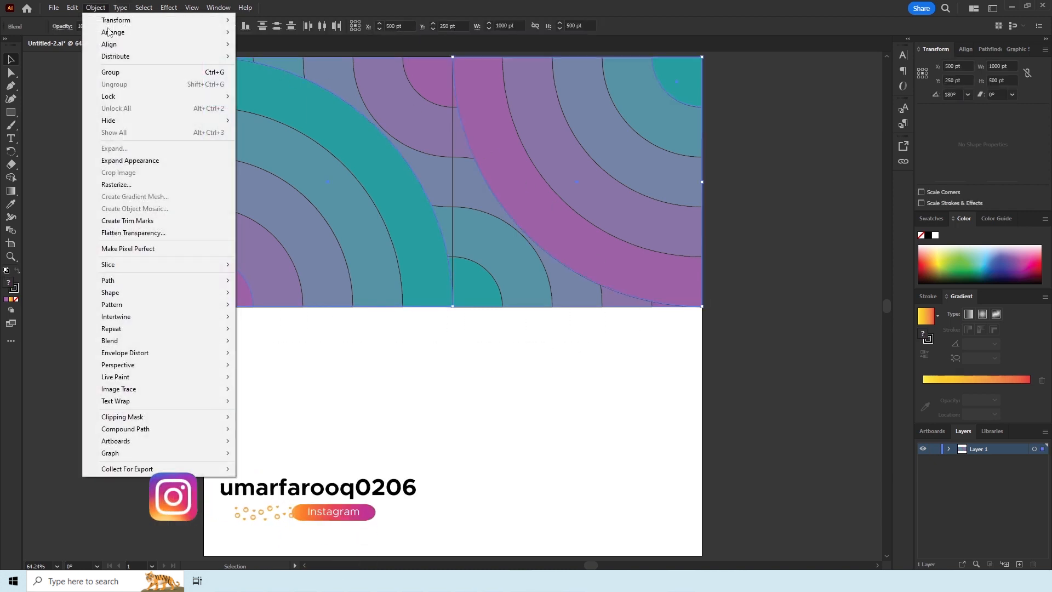
{"action": "left_click", "coordinate": [166, 159]}
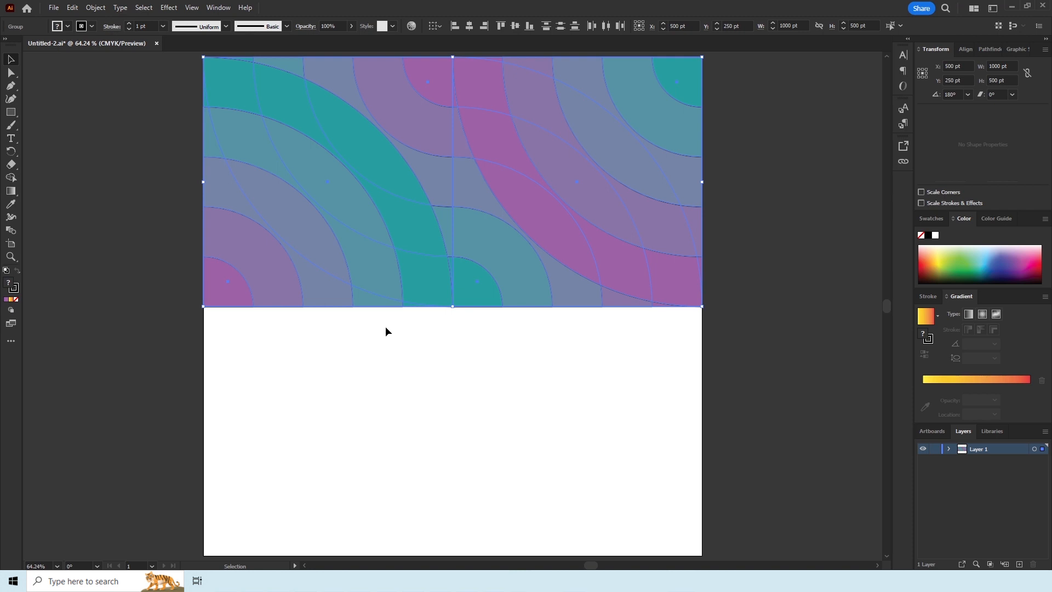
{"action": "left_click", "coordinate": [462, 376]}
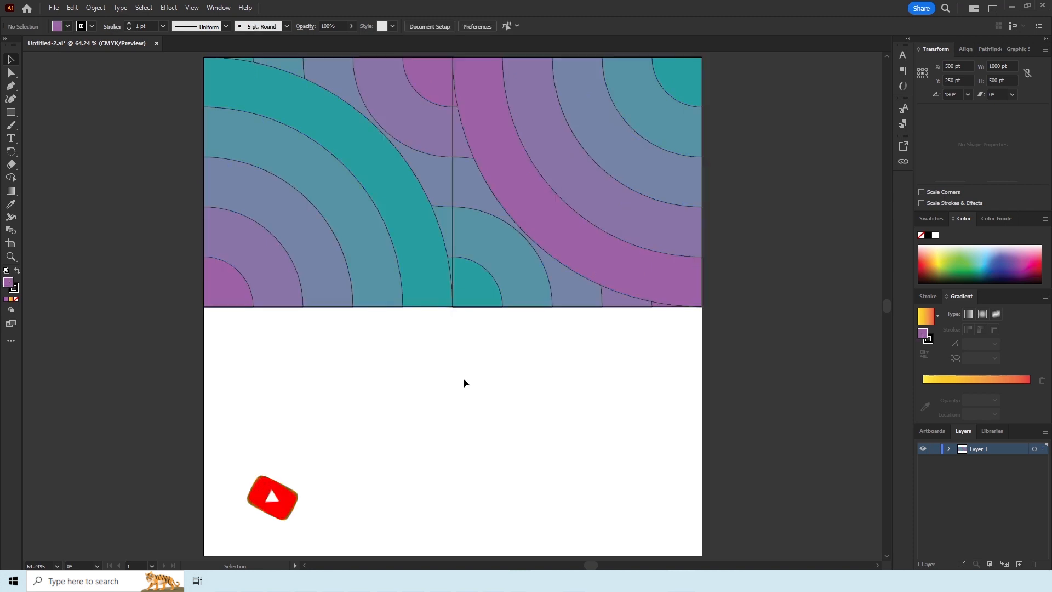
- Apply the Pathfinder Trim operation separately to the original tile and to the rotated copy
{"action": "left_click", "coordinate": [348, 190]}
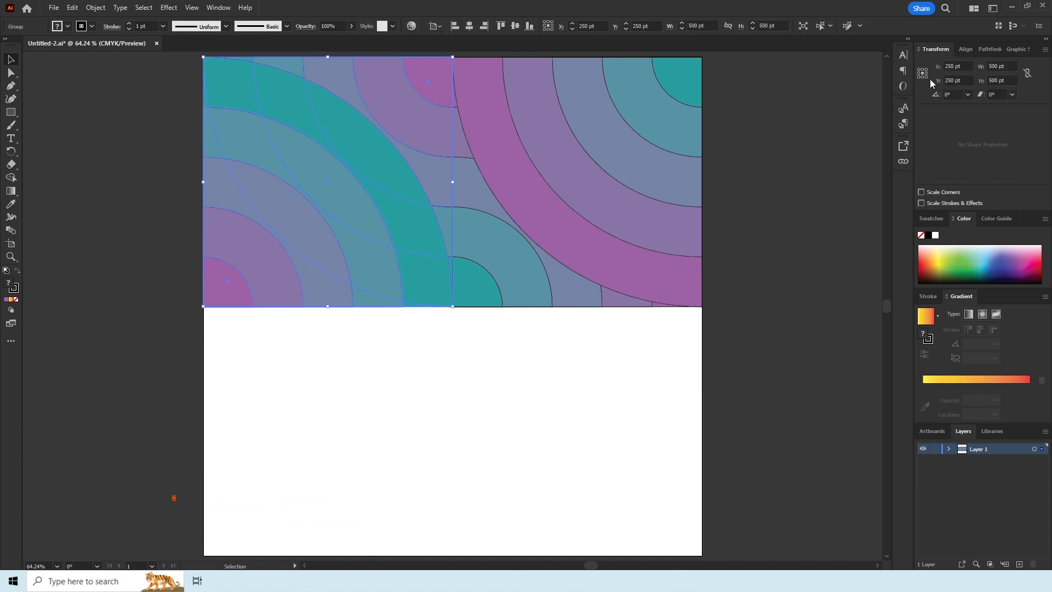
{"action": "left_click", "coordinate": [985, 50]}
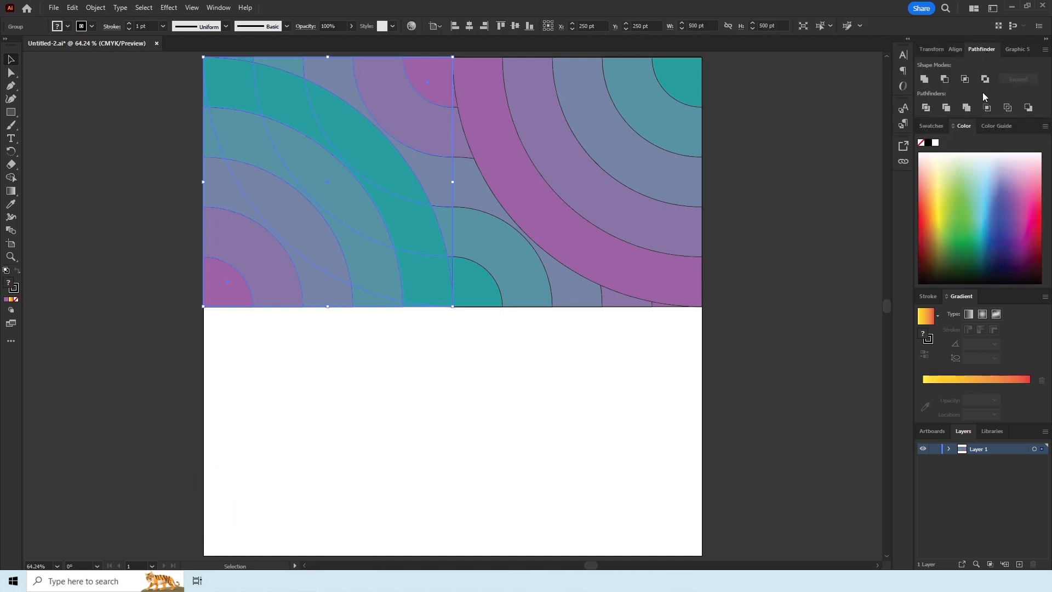
{"action": "left_click", "coordinate": [950, 110]}
{"action": "left_click", "coordinate": [658, 165]}
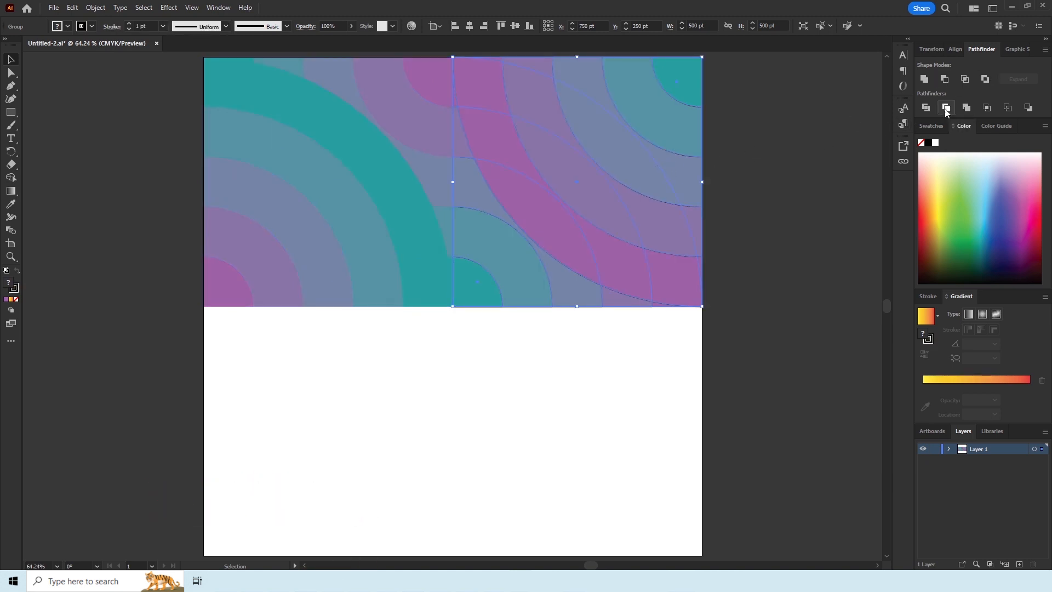
{"action": "left_click", "coordinate": [946, 109]}
{"action": "left_click", "coordinate": [524, 394]}
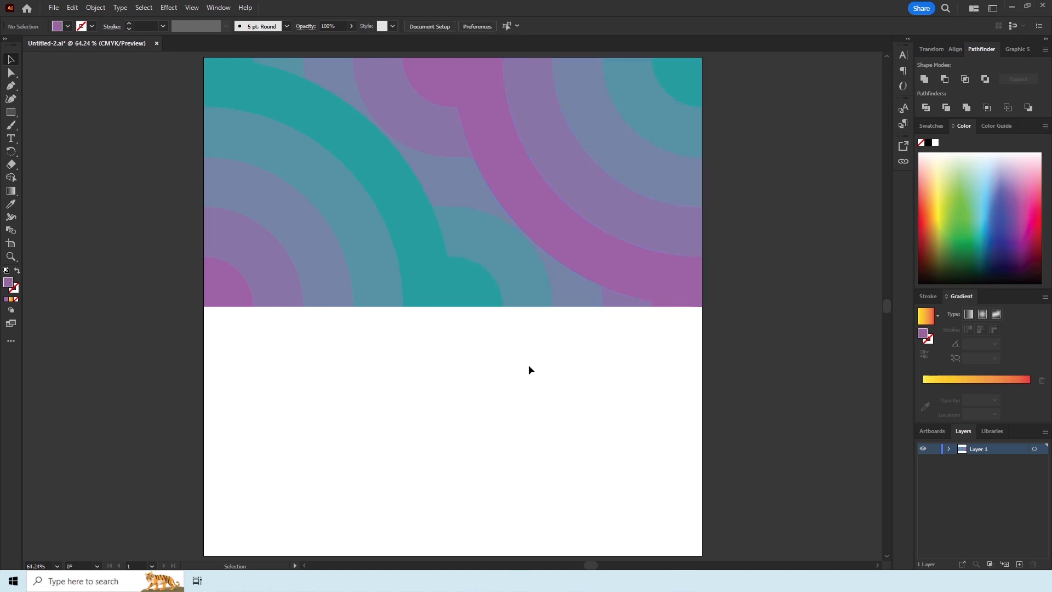
{"action": "left_click", "coordinate": [373, 251]}
{"action": "left_click", "coordinate": [519, 248]}
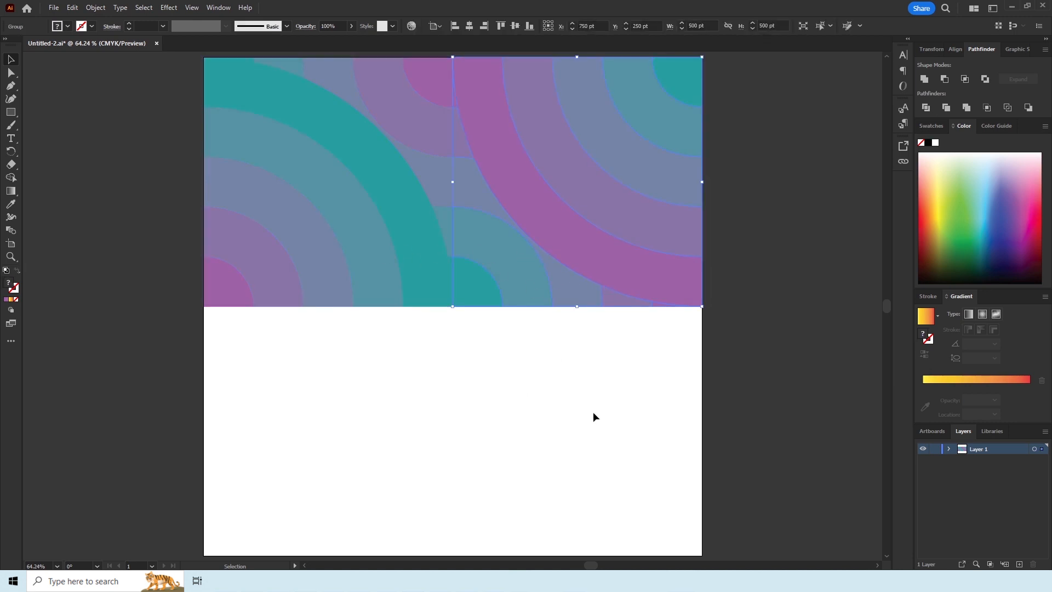
{"action": "left_click", "coordinate": [619, 406]}
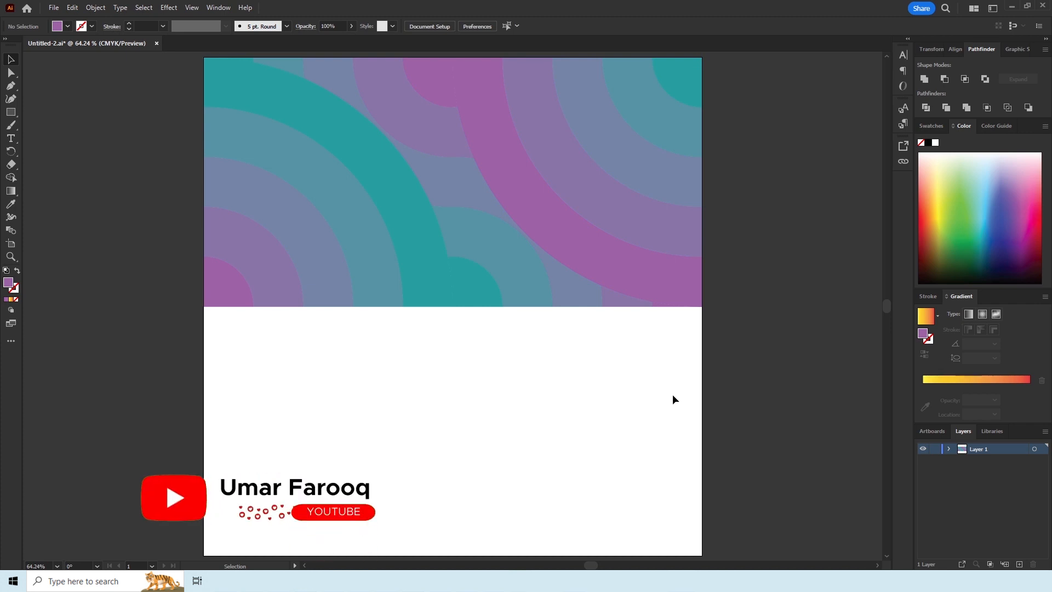
- Group the two trimmed tiles into a single object
{"action": "left_click_drag", "start_coordinate": [672, 394], "coordinate": [287, 114]}
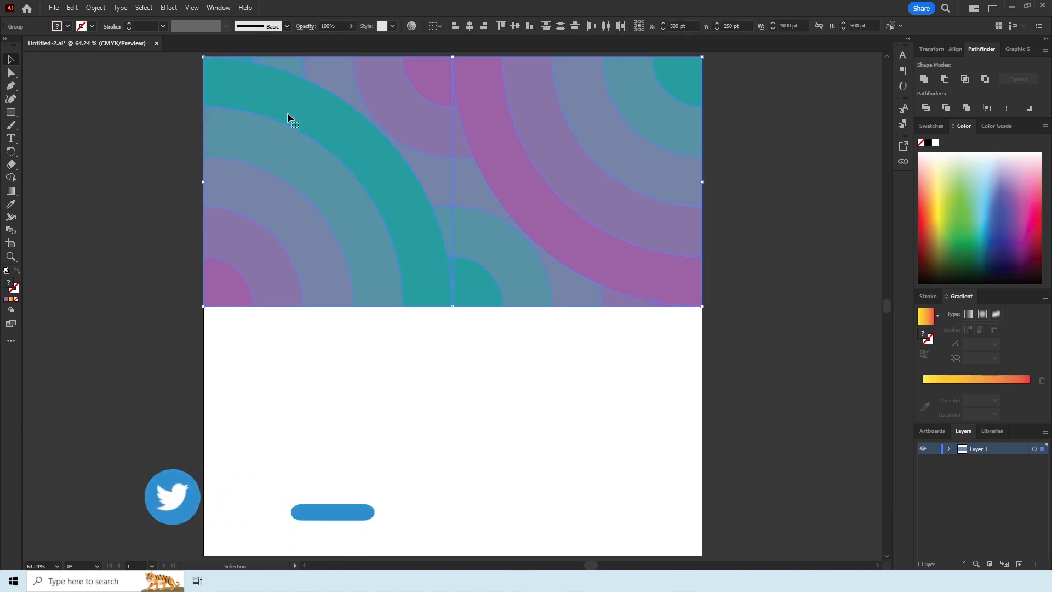
{"action": "right_click", "coordinate": [287, 114]}
{"action": "left_click", "coordinate": [339, 249]}
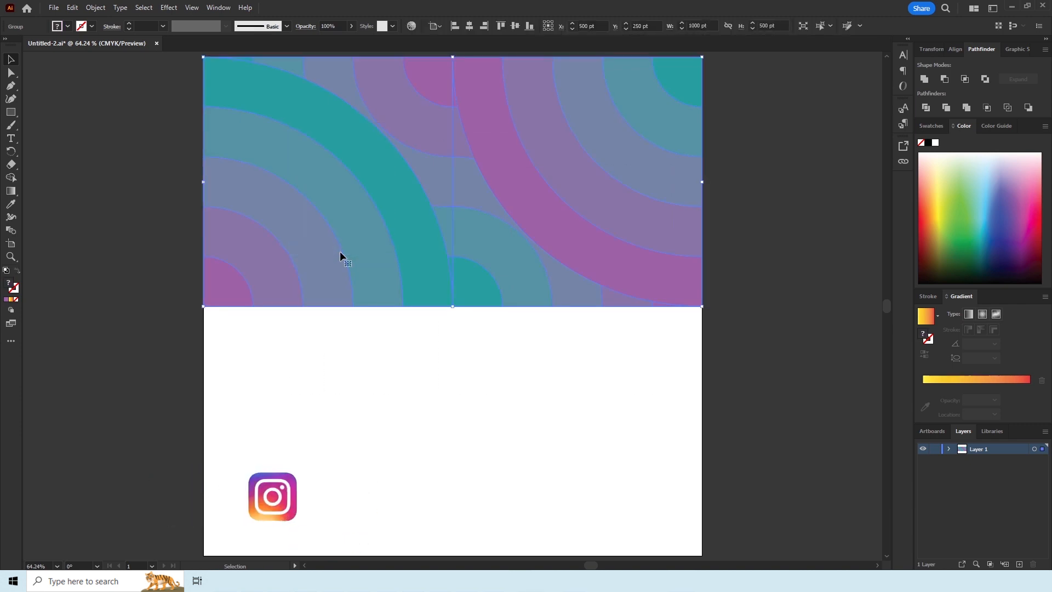
- Duplicate the grouped tile directly below the original so the copy covers the lower half of the artboard, and deselect it
{"action": "right_click", "coordinate": [341, 254]}
{"action": "right_click", "coordinate": [396, 273]}
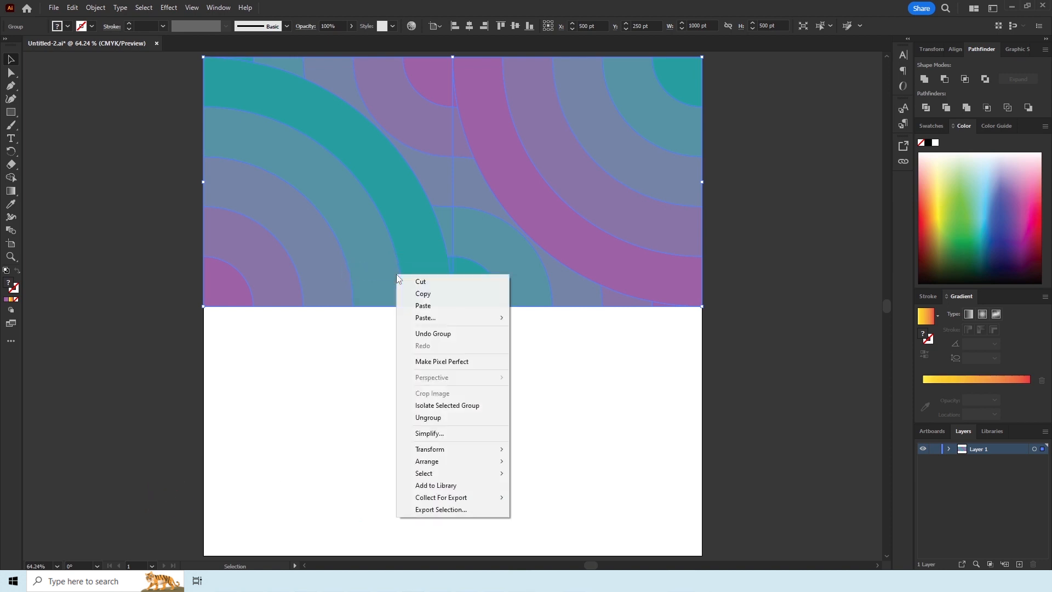
{"action": "left_click", "coordinate": [405, 307]}
{"action": "left_click_drag", "start_coordinate": [413, 344], "coordinate": [411, 383]}
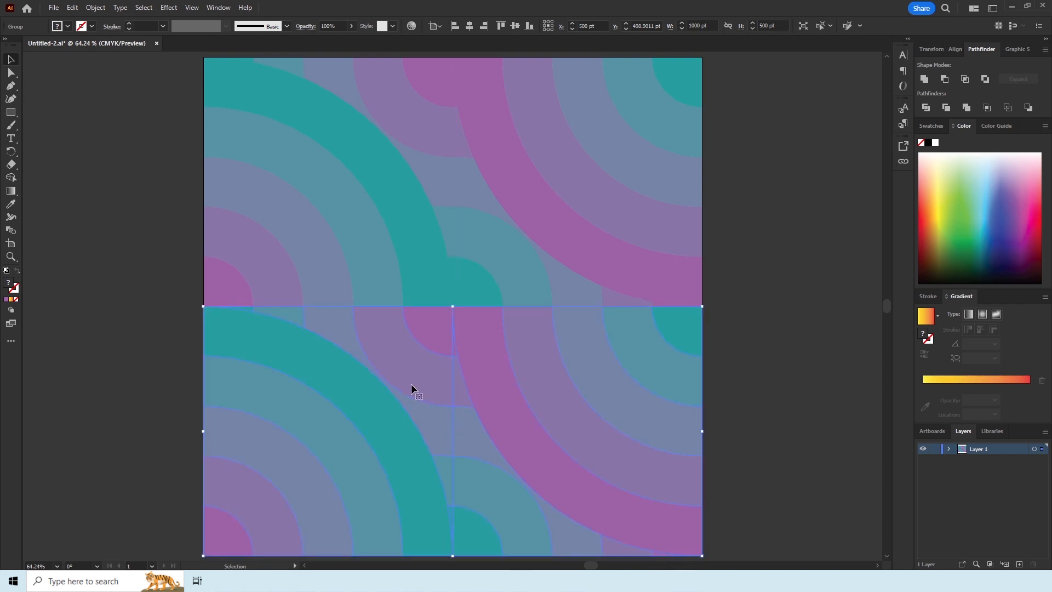
{"action": "left_click", "coordinate": [722, 211]}
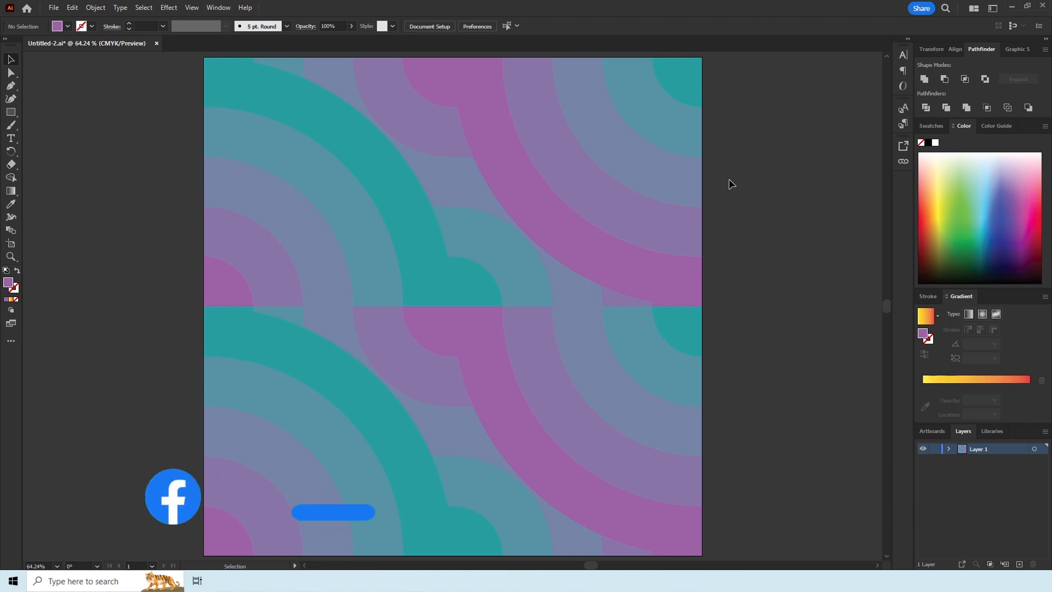
- Rotate the lower tile group by 180° and deselect it
{"action": "left_click", "coordinate": [354, 454]}
{"action": "right_click", "coordinate": [353, 454]}
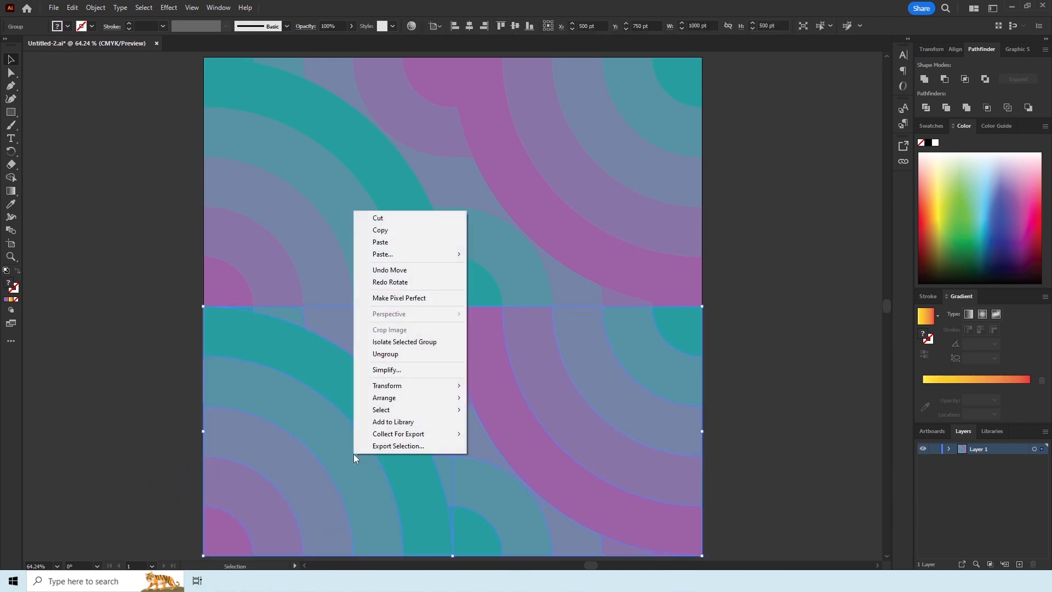
{"action": "mouse_move", "coordinate": [443, 386]}
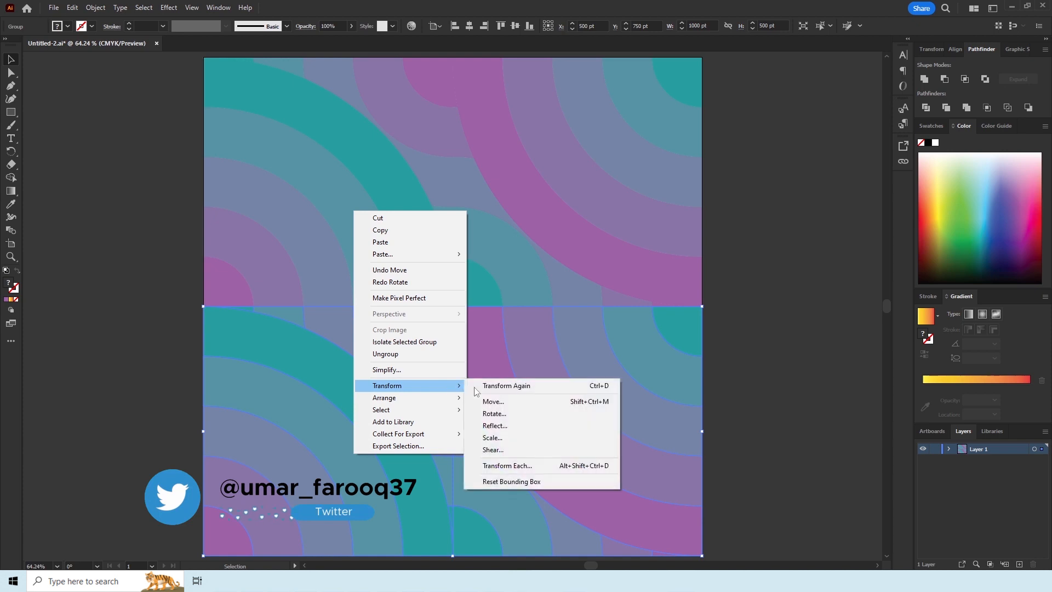
{"action": "left_click", "coordinate": [509, 413]}
{"action": "type", "text": "180"}
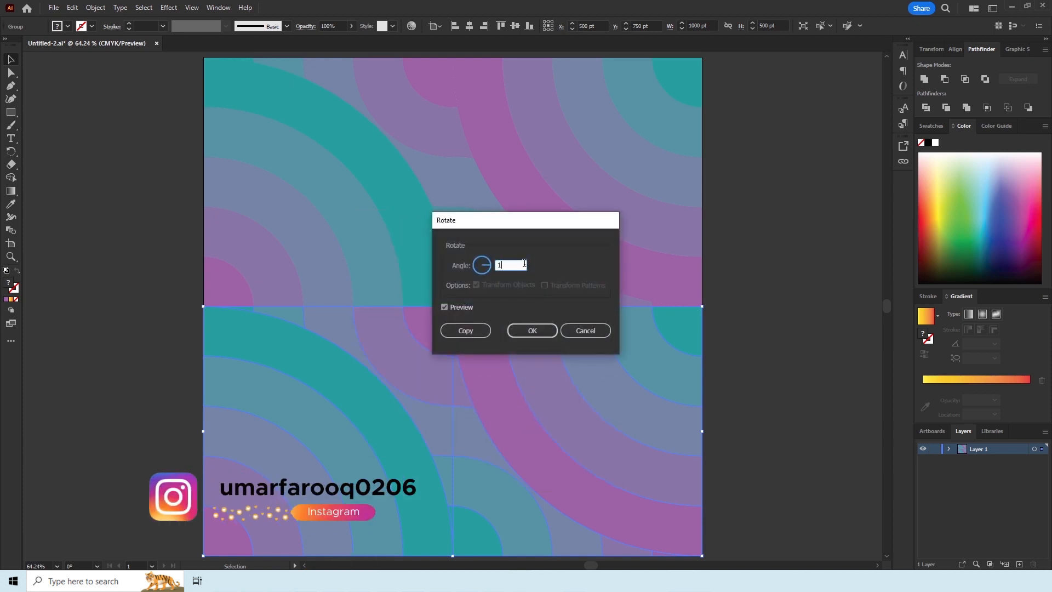
{"action": "left_click", "coordinate": [532, 332]}
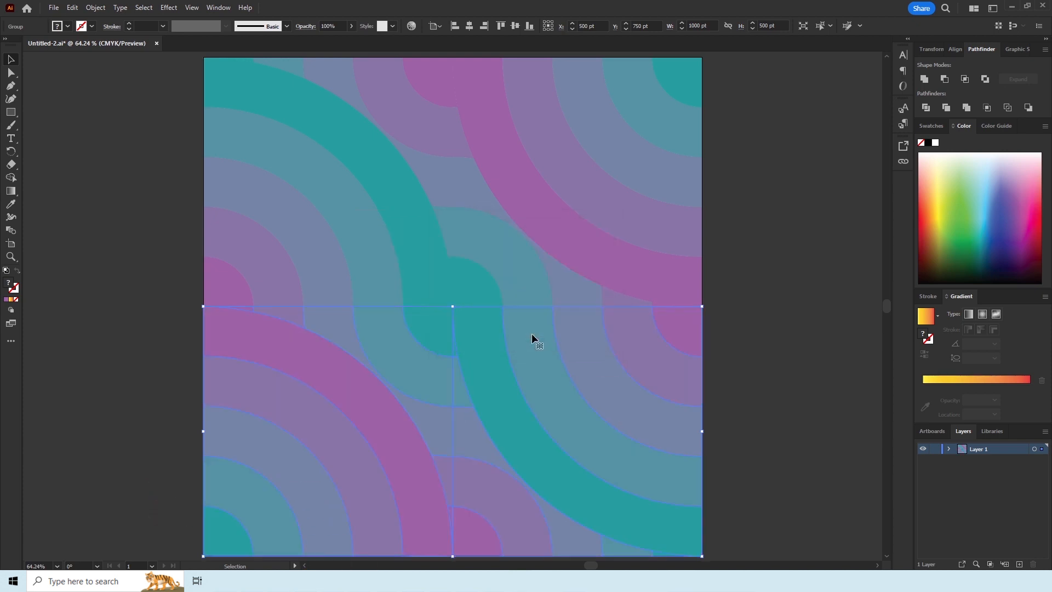
{"action": "left_click", "coordinate": [749, 267]}
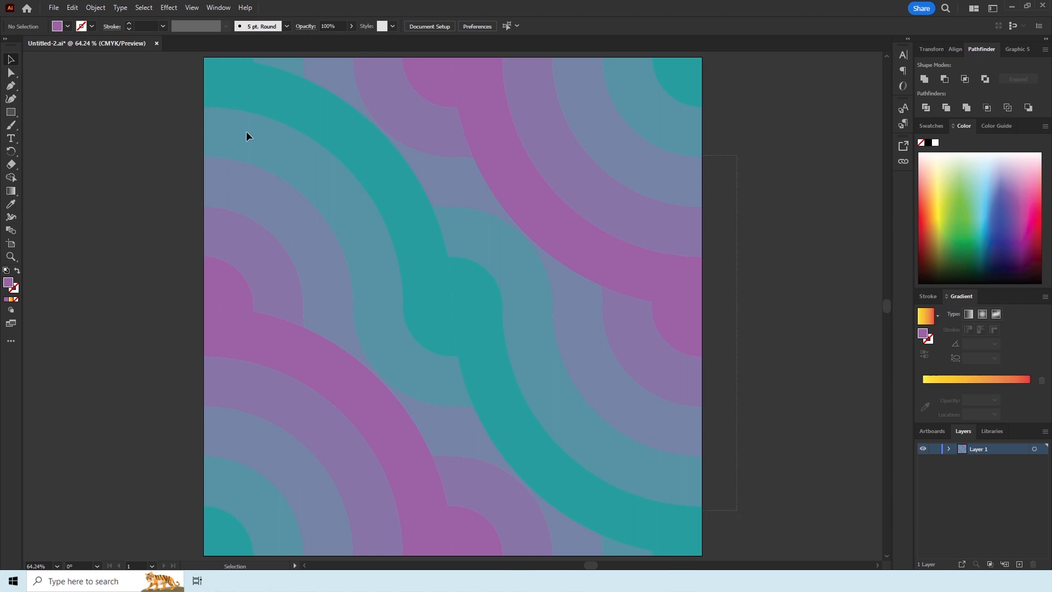
- Select the upper and lower tile groups and group them into one square tile
{"action": "left_click", "coordinate": [213, 108]}
{"action": "right_click", "coordinate": [213, 106]}
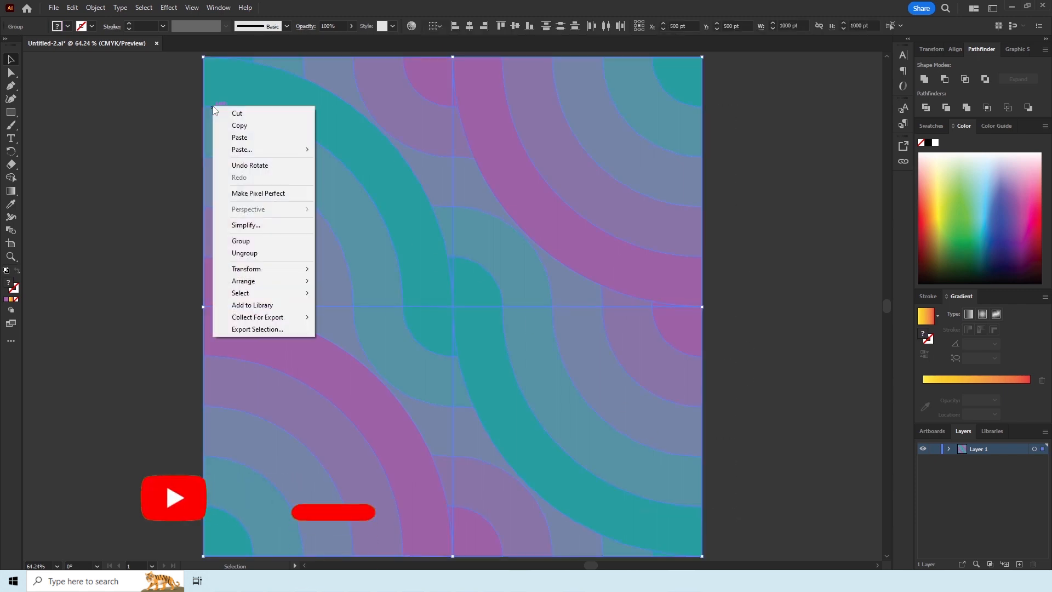
{"action": "left_click", "coordinate": [258, 239]}
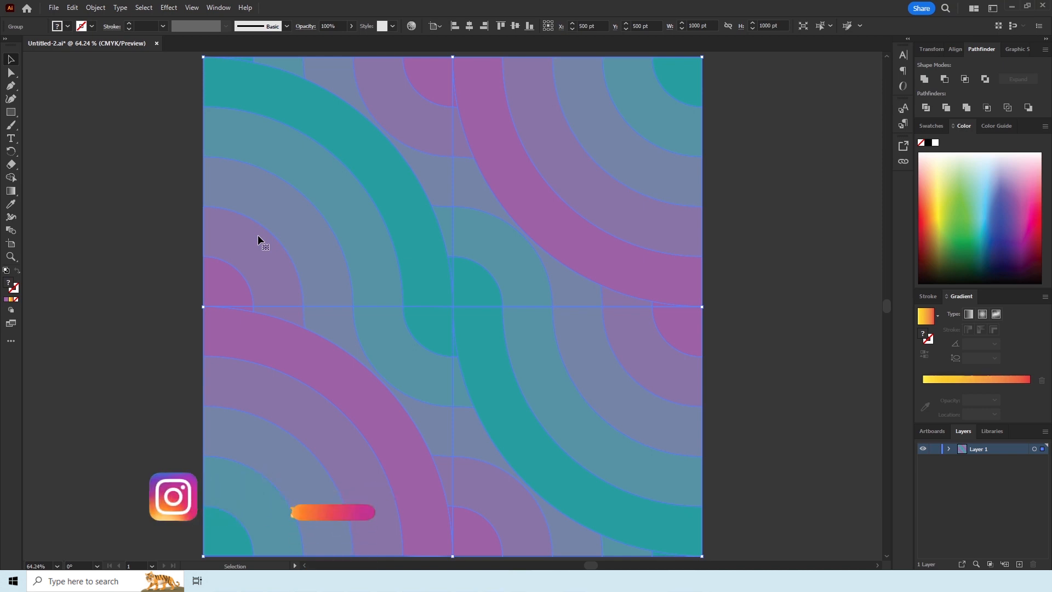
- Scale the grouped square tile proportionally to a width of 200 pt
{"action": "left_click", "coordinate": [935, 50]}
{"action": "left_click", "coordinate": [1025, 77]}
{"action": "double_click", "coordinate": [994, 66]}
{"action": "type", "text": "200pt"}
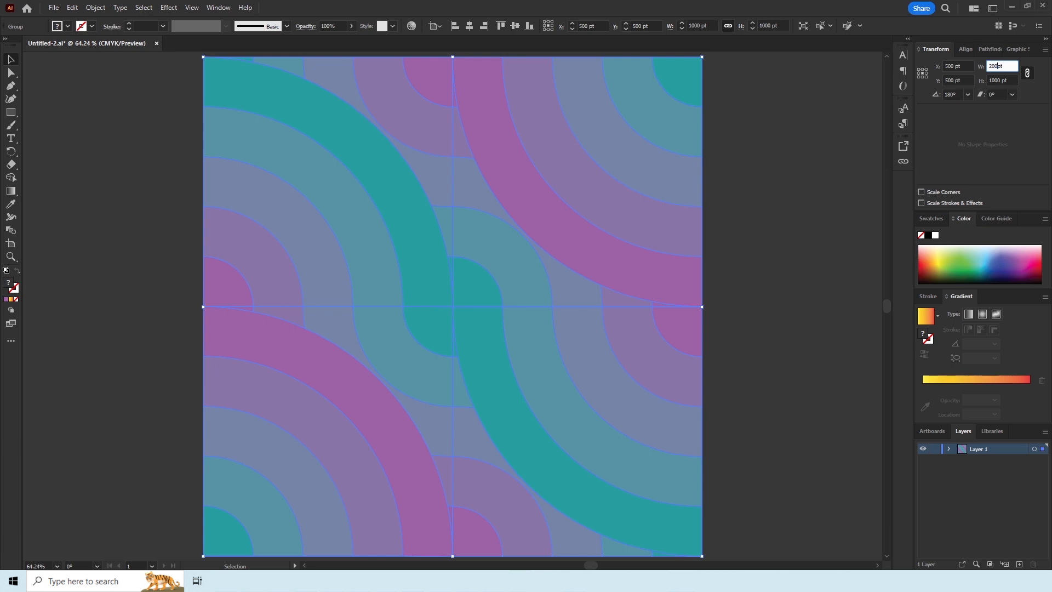
{"action": "key", "text": "Return"}
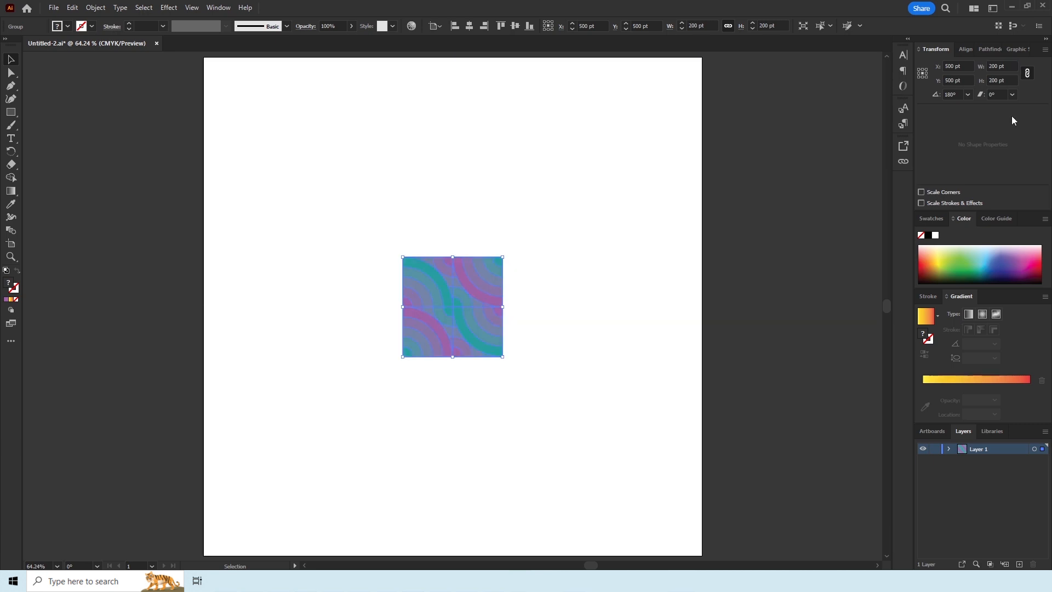
- Align the small tile to the left and top edges of the artboard
{"action": "left_click", "coordinate": [965, 49]}
{"action": "left_click", "coordinate": [925, 79]}
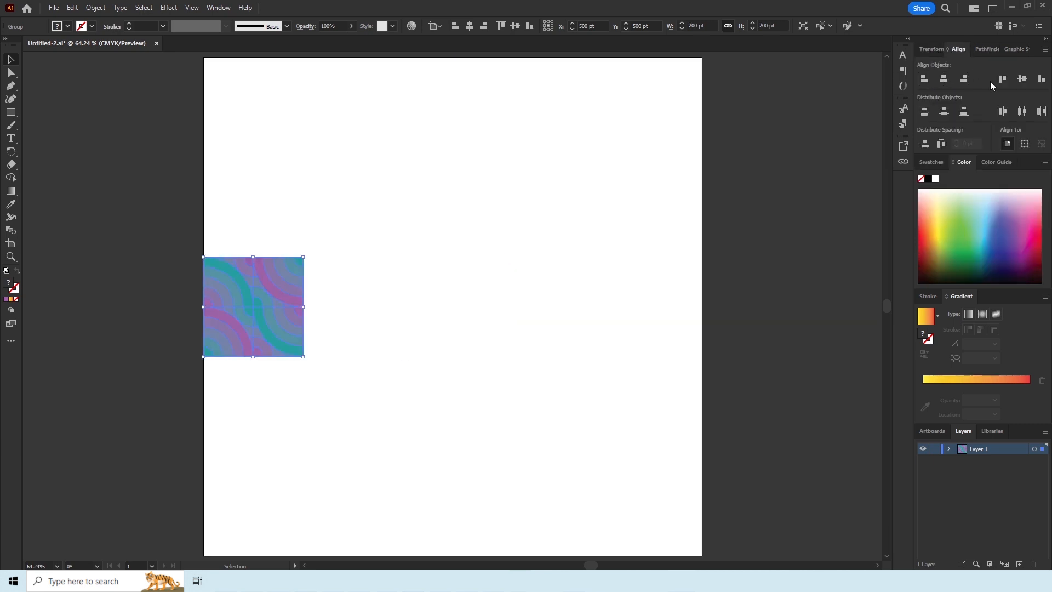
{"action": "left_click", "coordinate": [1008, 81]}
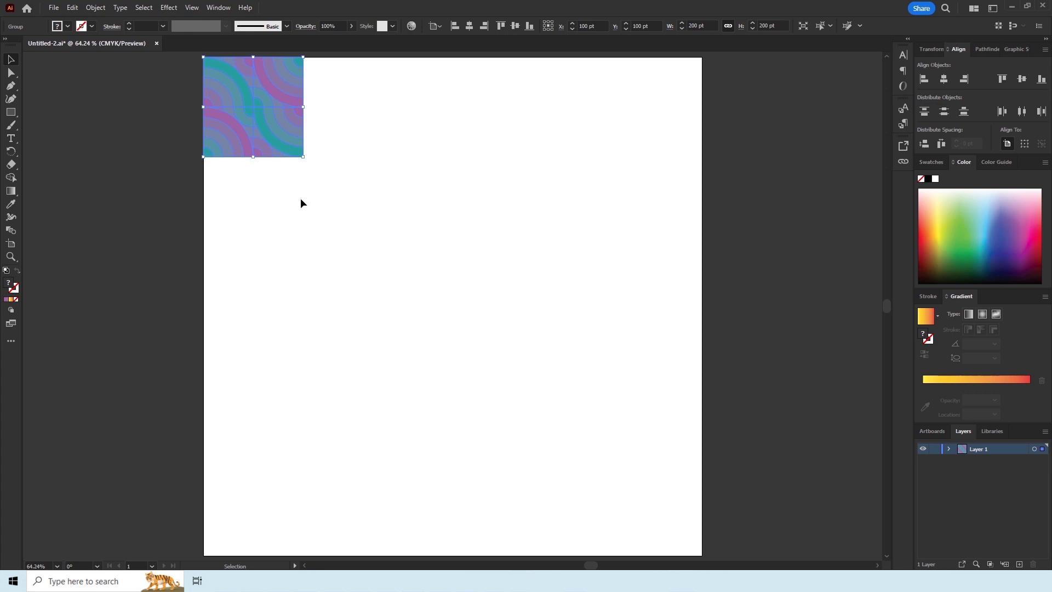
- Apply a Transform effect to the tile with a 200 pt horizontal move and 4 copies
{"action": "left_click", "coordinate": [162, 6]}
{"action": "mouse_move", "coordinate": [184, 97]}
{"action": "left_click", "coordinate": [309, 131]}
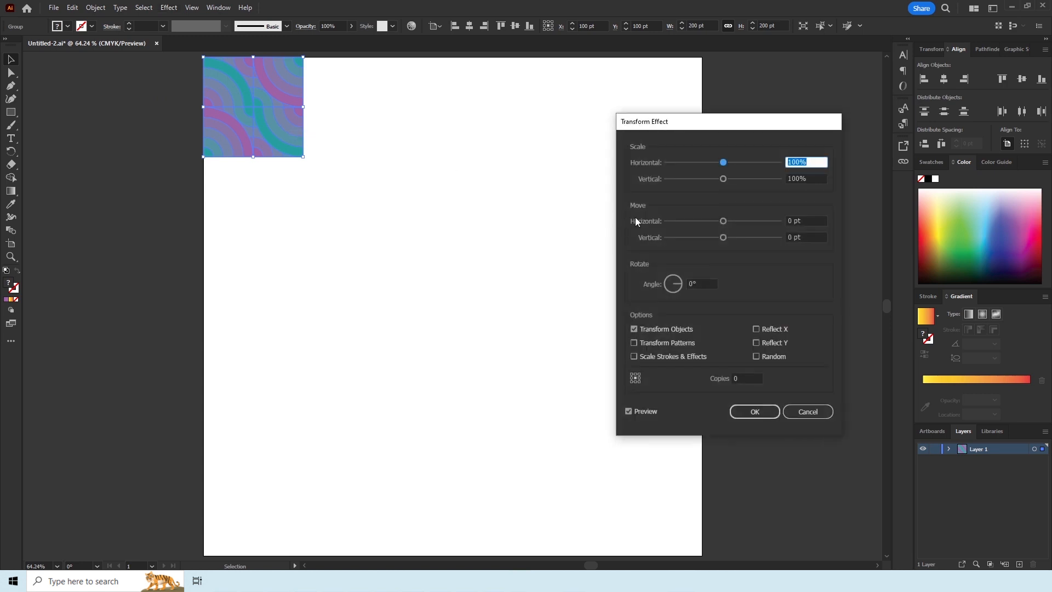
{"action": "double_click", "coordinate": [791, 218]}
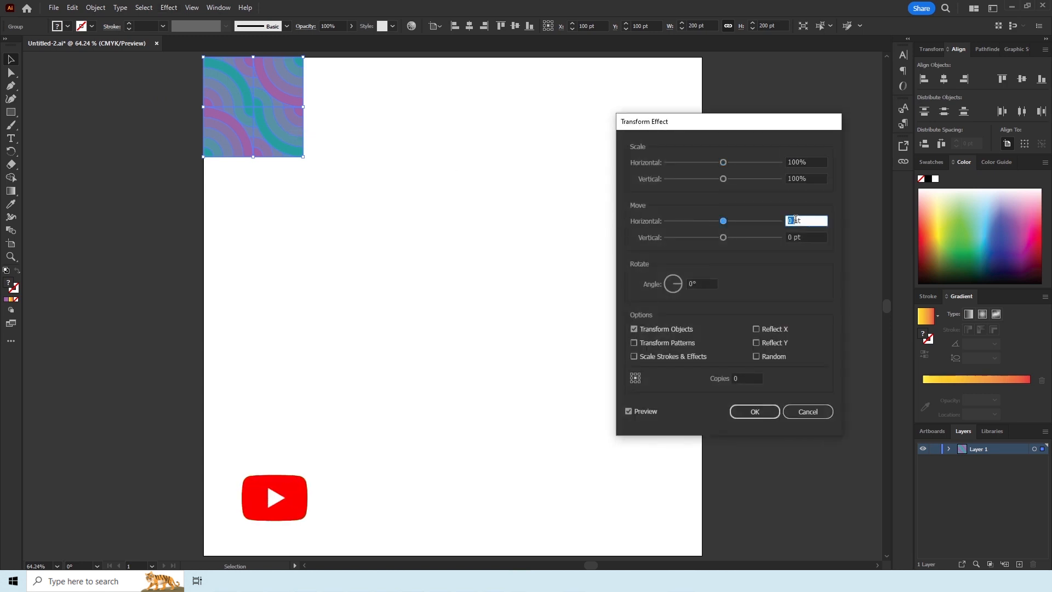
{"action": "type", "text": "200"}
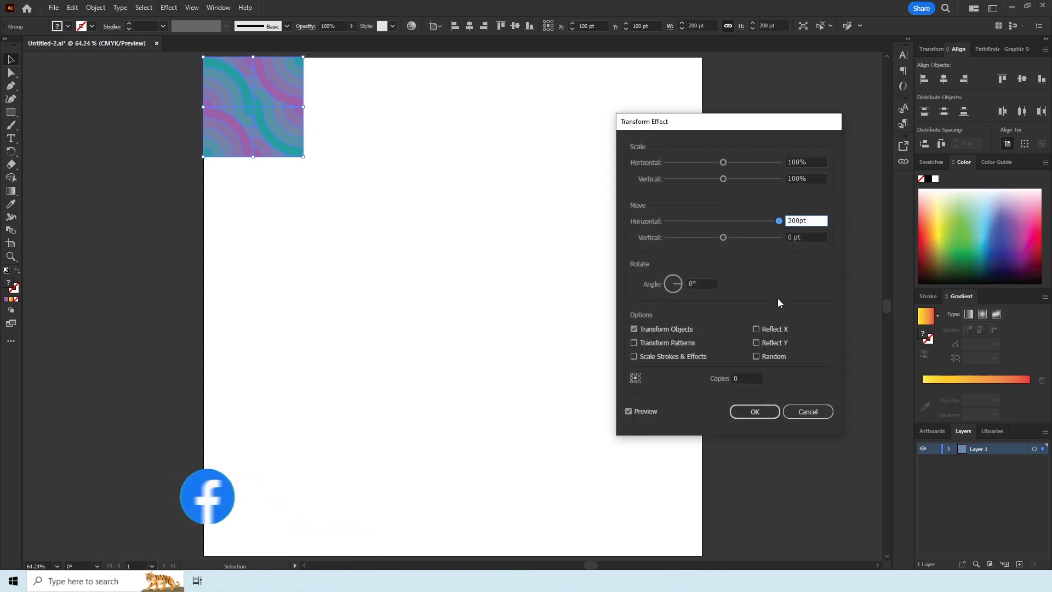
{"action": "left_click", "coordinate": [745, 377]}
{"action": "key", "text": "Up"}
{"action": "key", "text": "Up"}
{"action": "key", "text": "Up"}
{"action": "key", "text": "Up"}
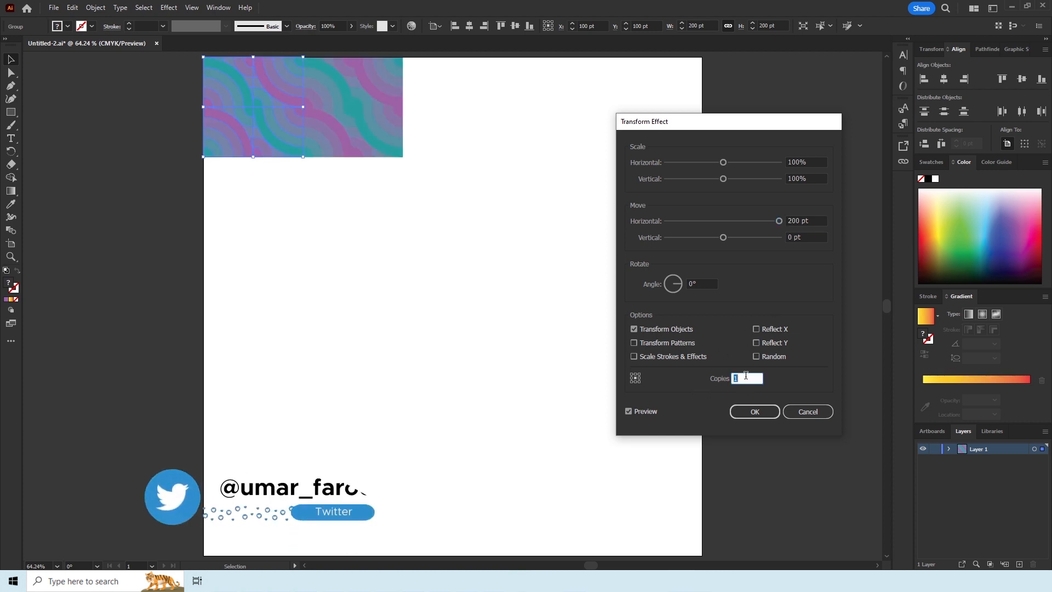
{"action": "left_click_drag", "start_coordinate": [742, 128], "coordinate": [842, 129]}
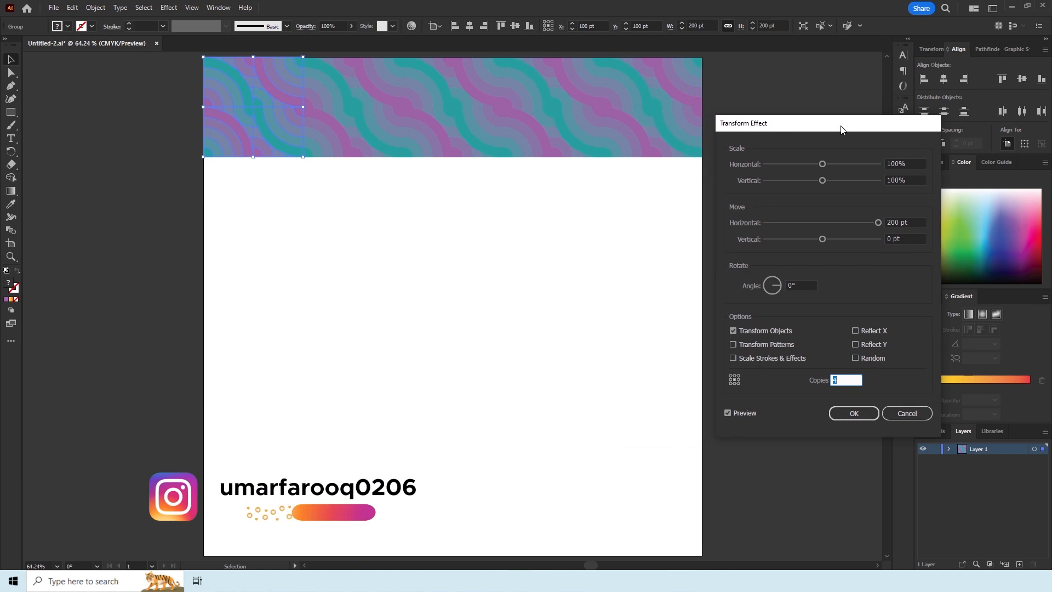
{"action": "left_click", "coordinate": [852, 413]}
- Apply a second Transform effect with a 200 pt vertical move and 4 copies, then deselect the pattern
{"action": "left_click", "coordinate": [164, 8]}
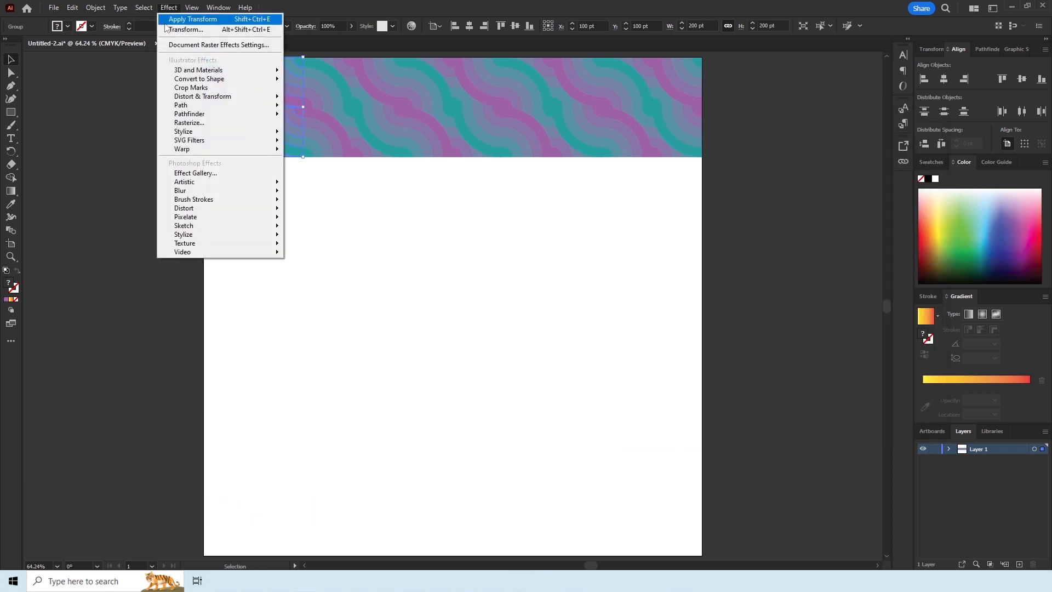
{"action": "mouse_move", "coordinate": [230, 96]}
{"action": "left_click", "coordinate": [316, 134]}
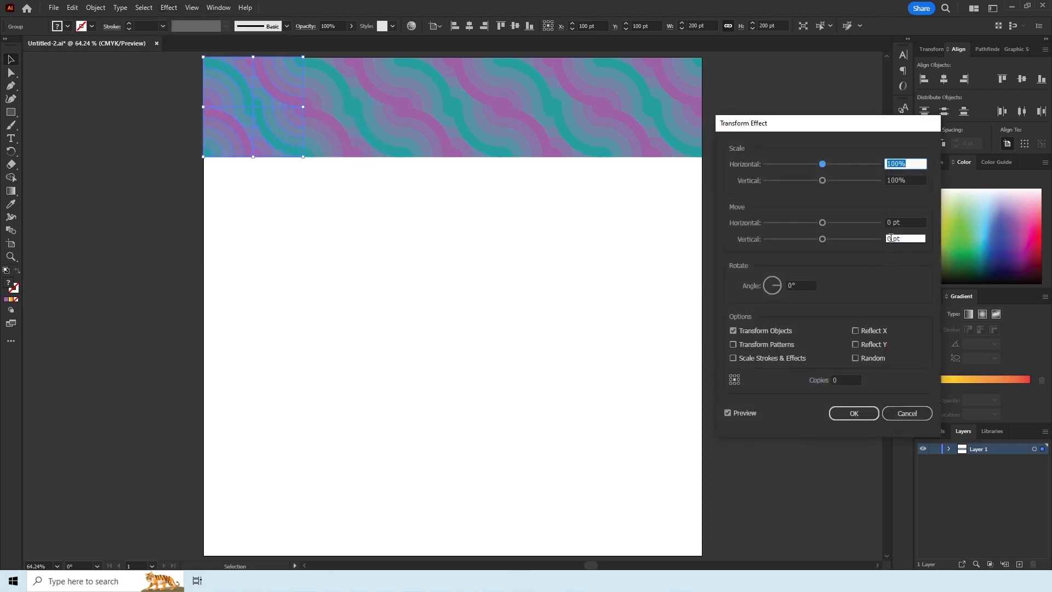
{"action": "left_click", "coordinate": [891, 238]}
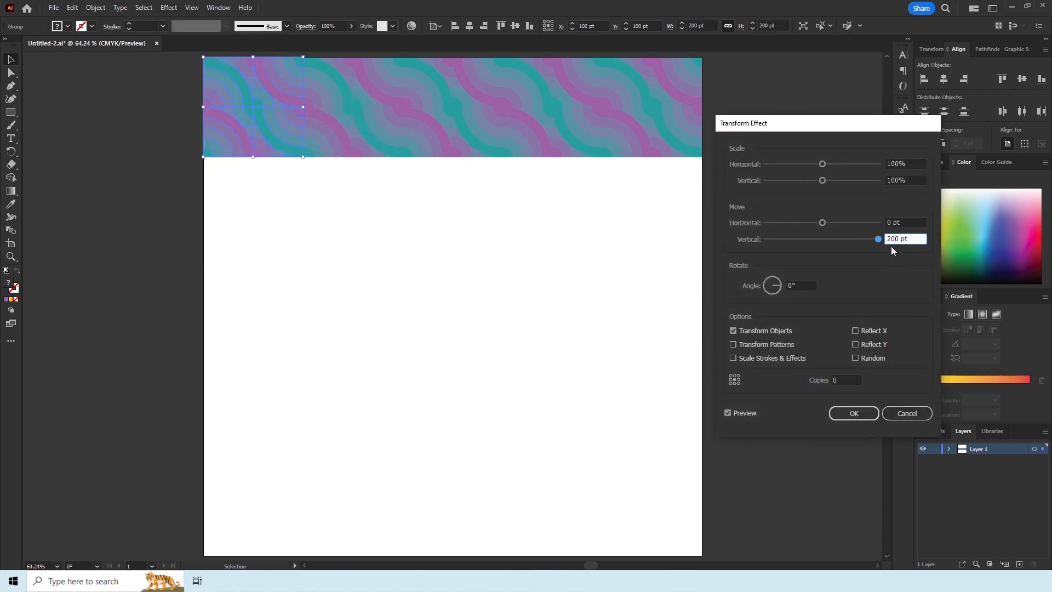
{"action": "left_click", "coordinate": [848, 379]}
{"action": "type", "text": "10"}
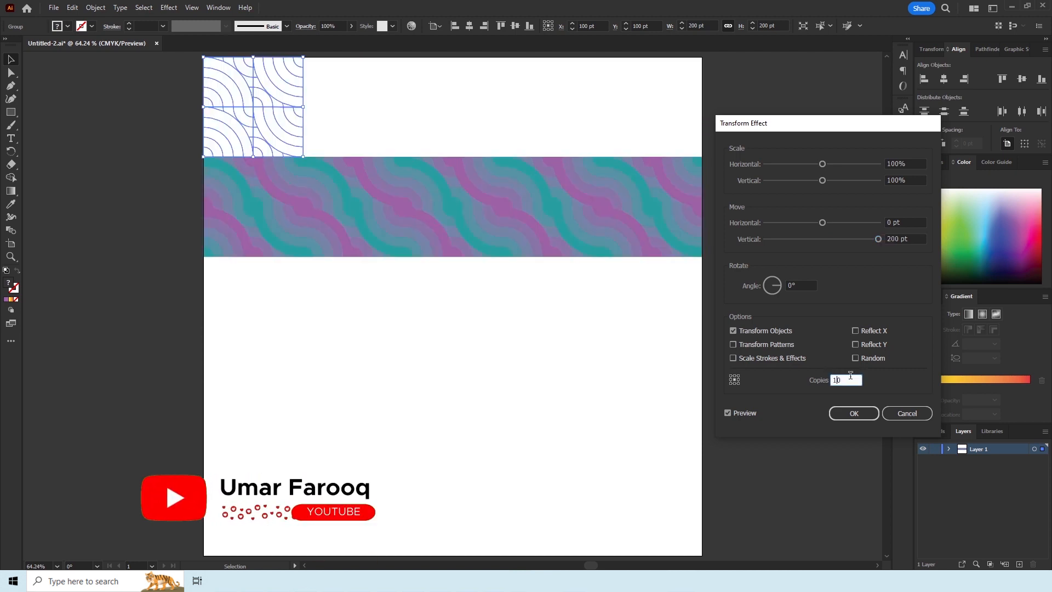
{"action": "key", "text": "Up"}
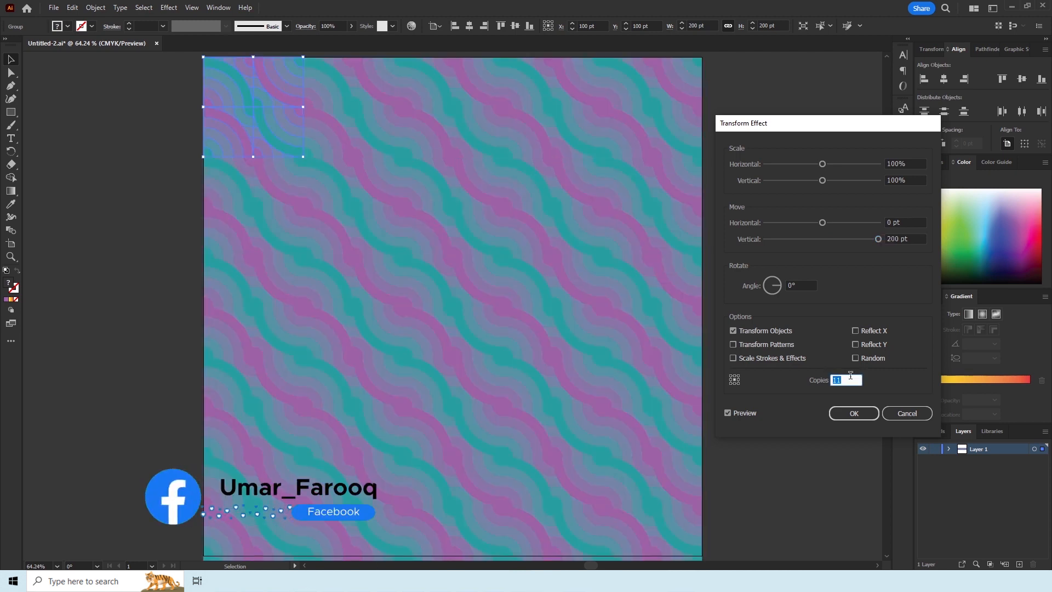
{"action": "key", "text": "Down"}
{"action": "key", "text": "Down"}
{"action": "key", "text": "Down"}
{"action": "key", "text": "Down"}
{"action": "key", "text": "Down"}
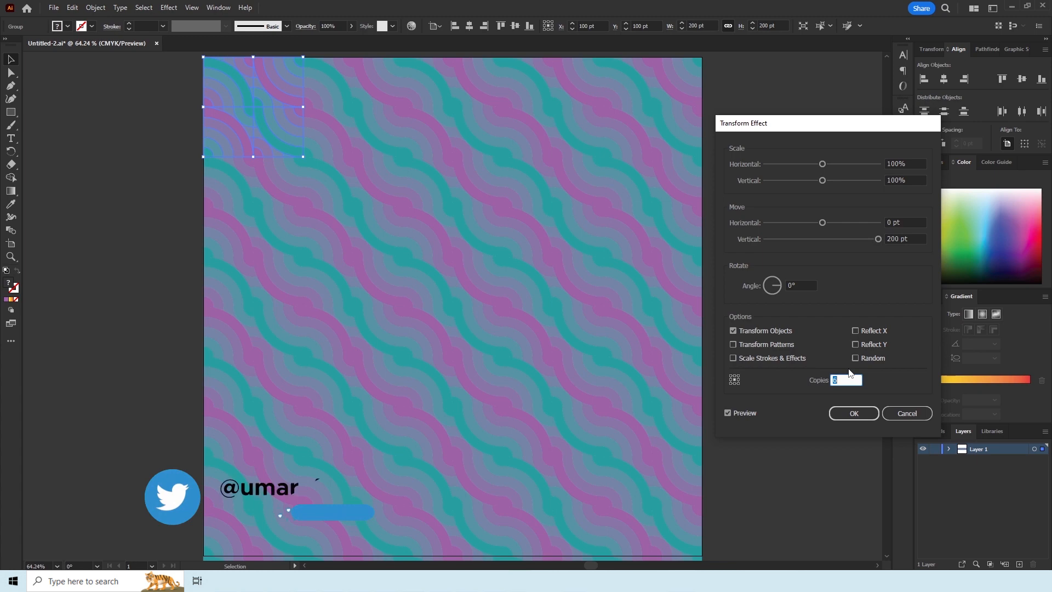
{"action": "key", "text": "Down"}
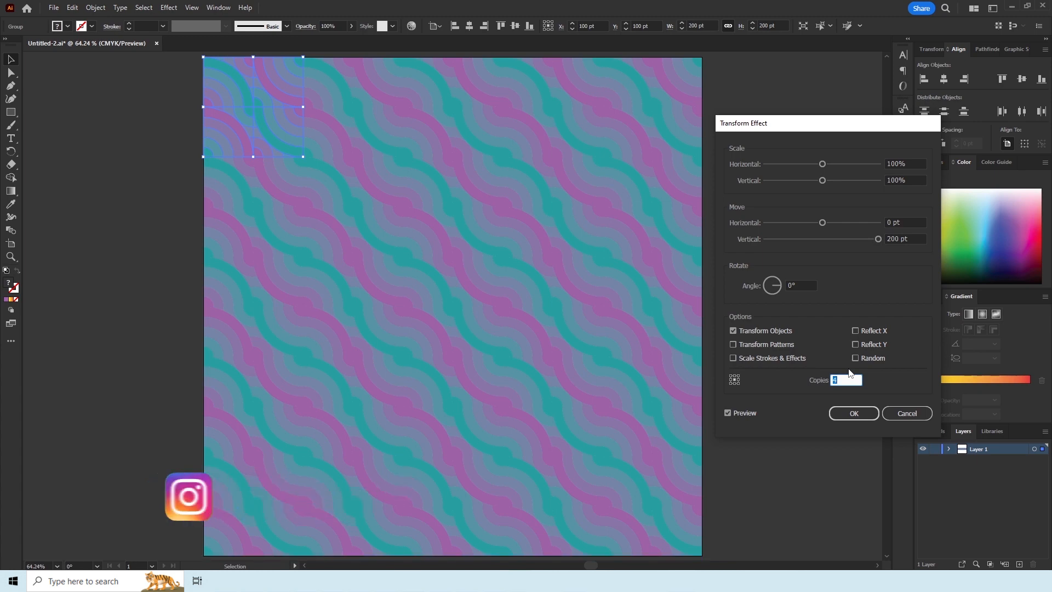
{"action": "left_click", "coordinate": [846, 409]}
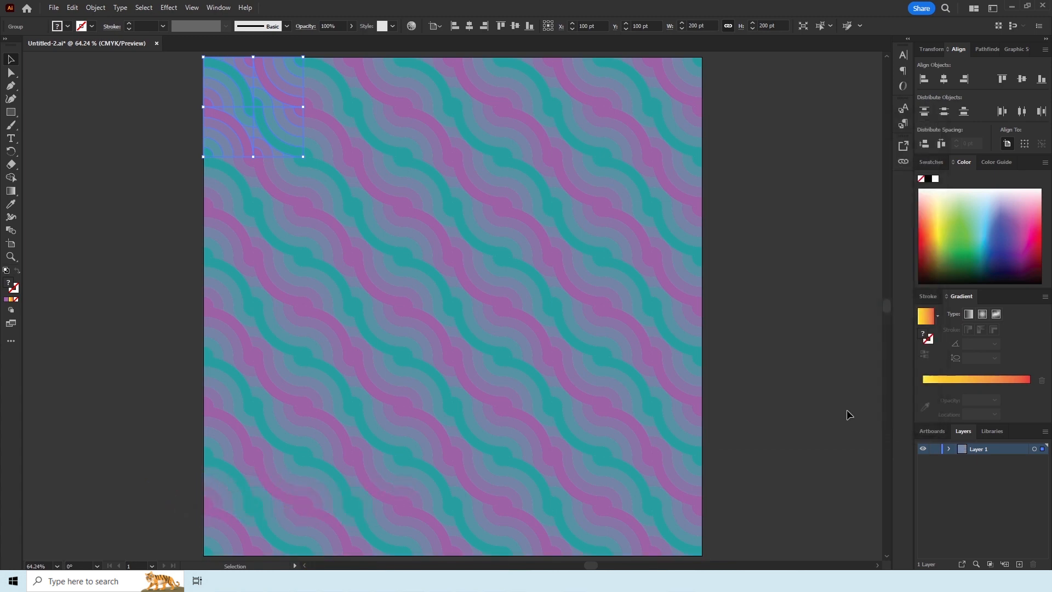
{"action": "left_click", "coordinate": [803, 320]}
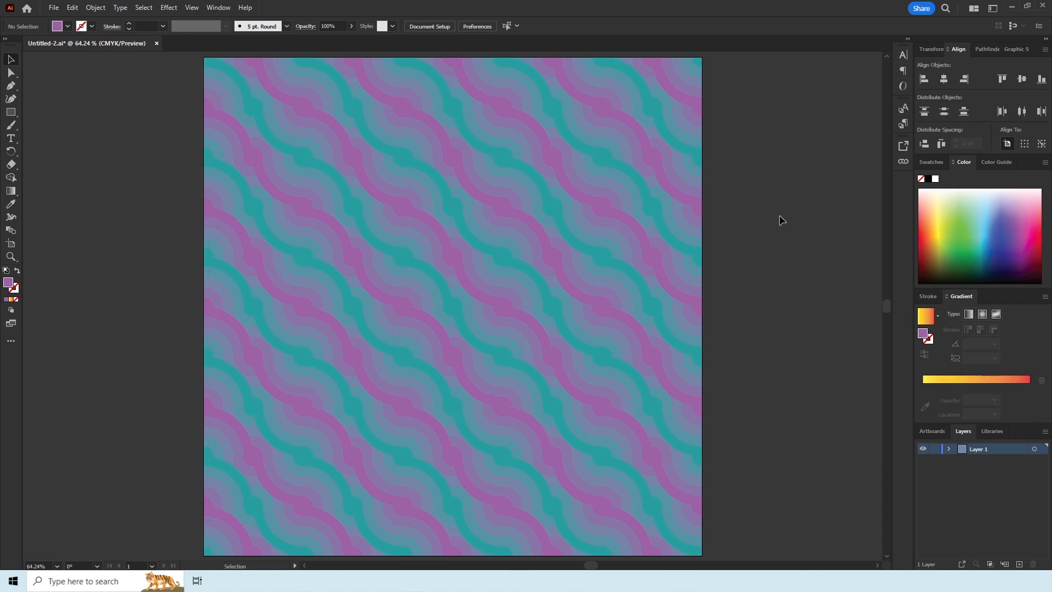
- Select the pattern tile and give it a black stroke with a weight of 0.25 pt
{"action": "left_click", "coordinate": [222, 77]}
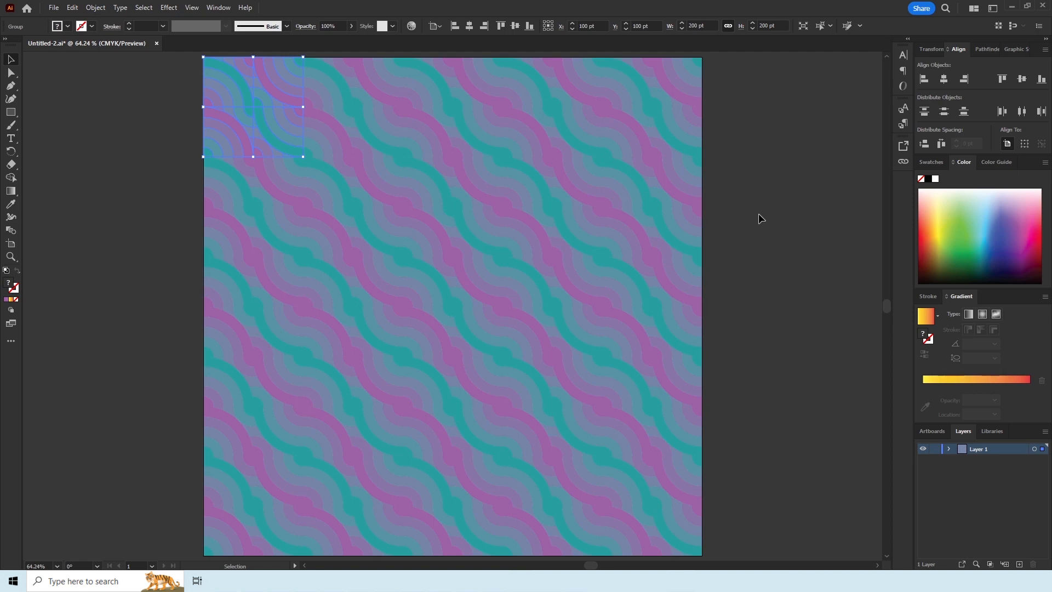
{"action": "left_click", "coordinate": [163, 26]}
{"action": "left_click", "coordinate": [165, 37]}
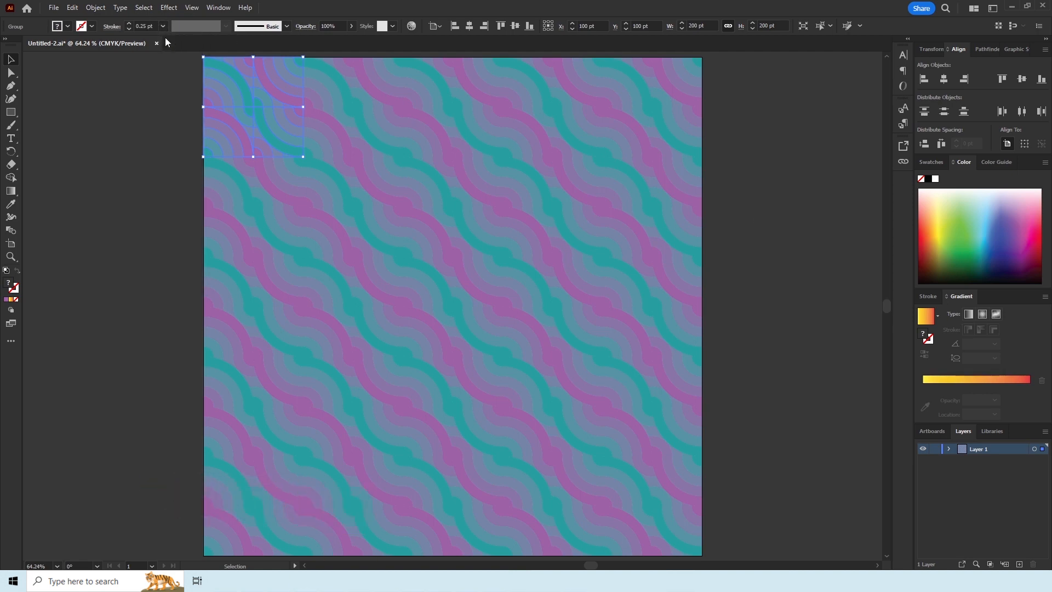
{"action": "left_click", "coordinate": [176, 150]}
{"action": "left_click", "coordinate": [241, 82]}
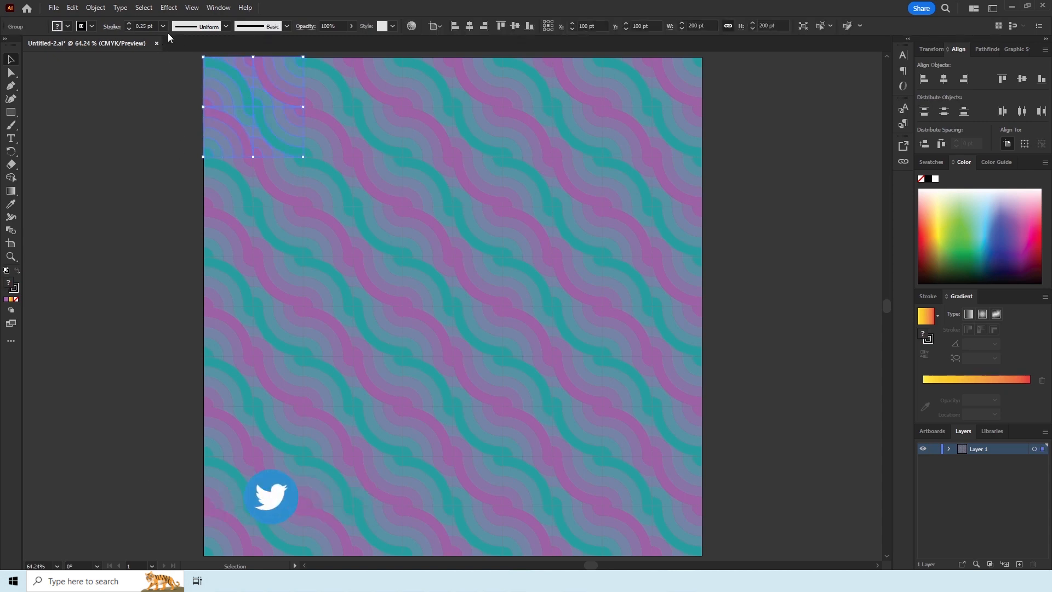
- Try a stroke weight of 0.75 pt on the pattern, then set it to 0.5 pt
{"action": "left_click", "coordinate": [163, 26]}
{"action": "left_click", "coordinate": [170, 57]}
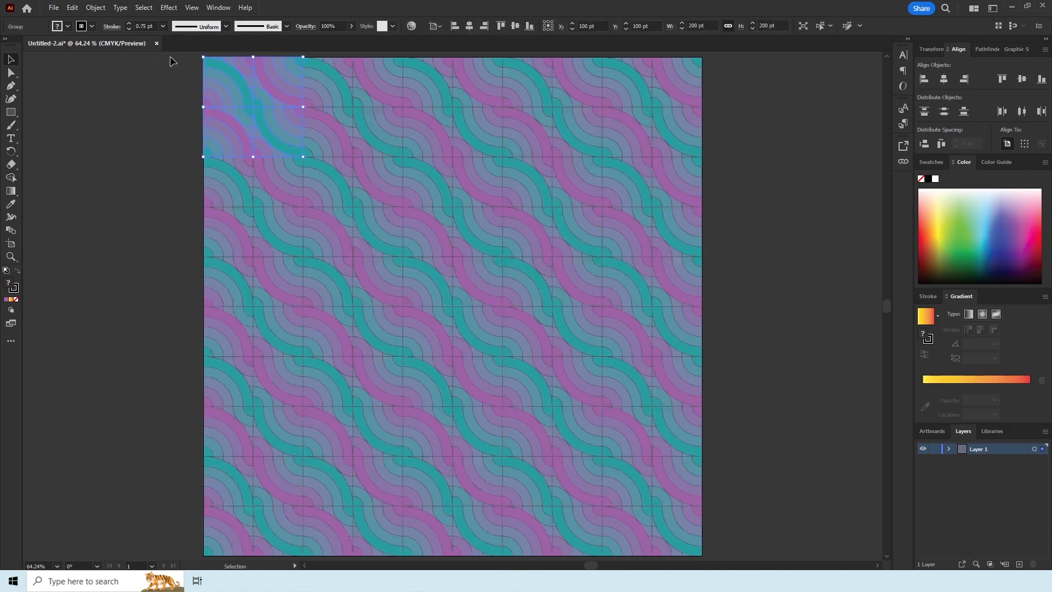
{"action": "left_click", "coordinate": [165, 28]}
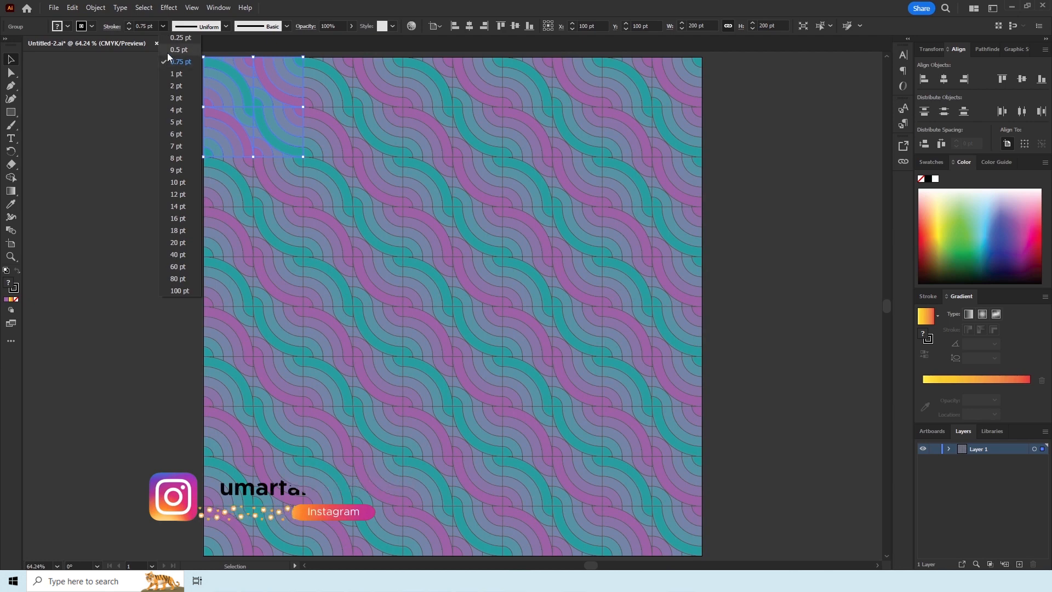
{"action": "left_click", "coordinate": [166, 51]}
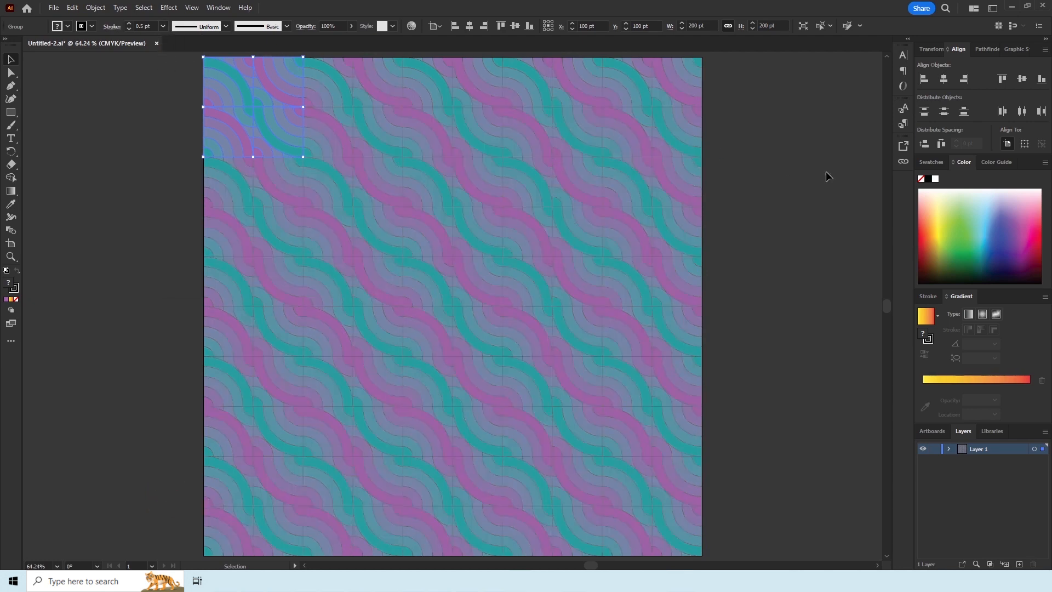
- Change the pattern's stroke colour to pure black, #000000
{"action": "double_click", "coordinate": [15, 290]}
{"action": "left_click_drag", "start_coordinate": [678, 385], "coordinate": [677, 444]}
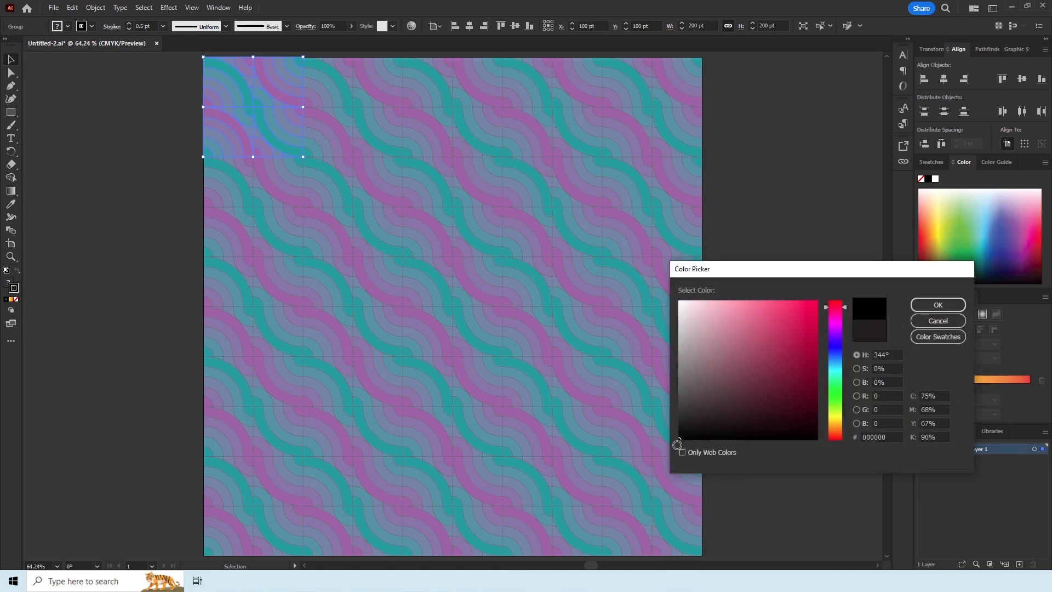
{"action": "left_click", "coordinate": [937, 304]}
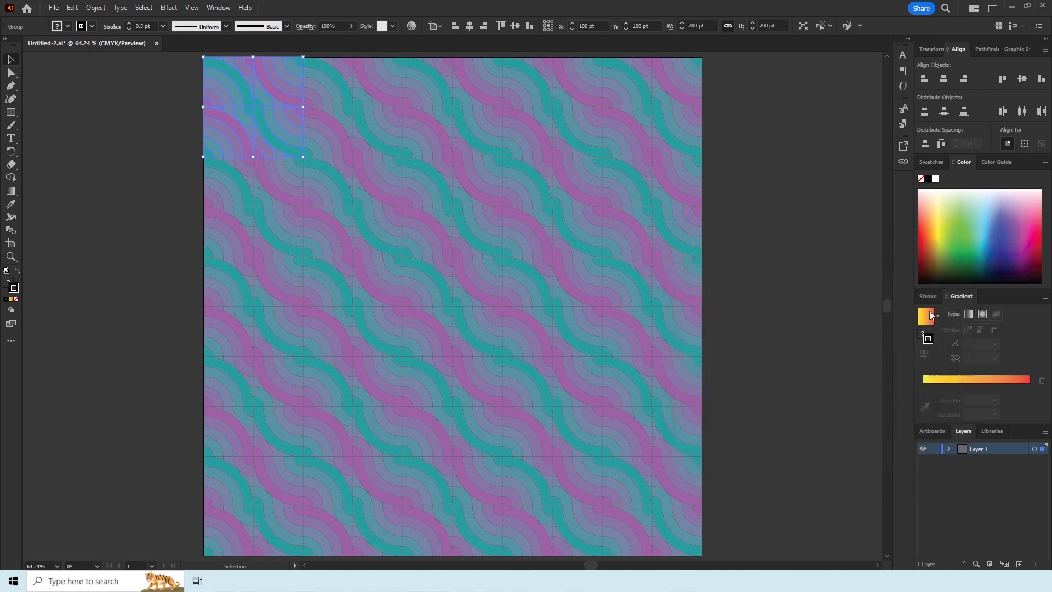